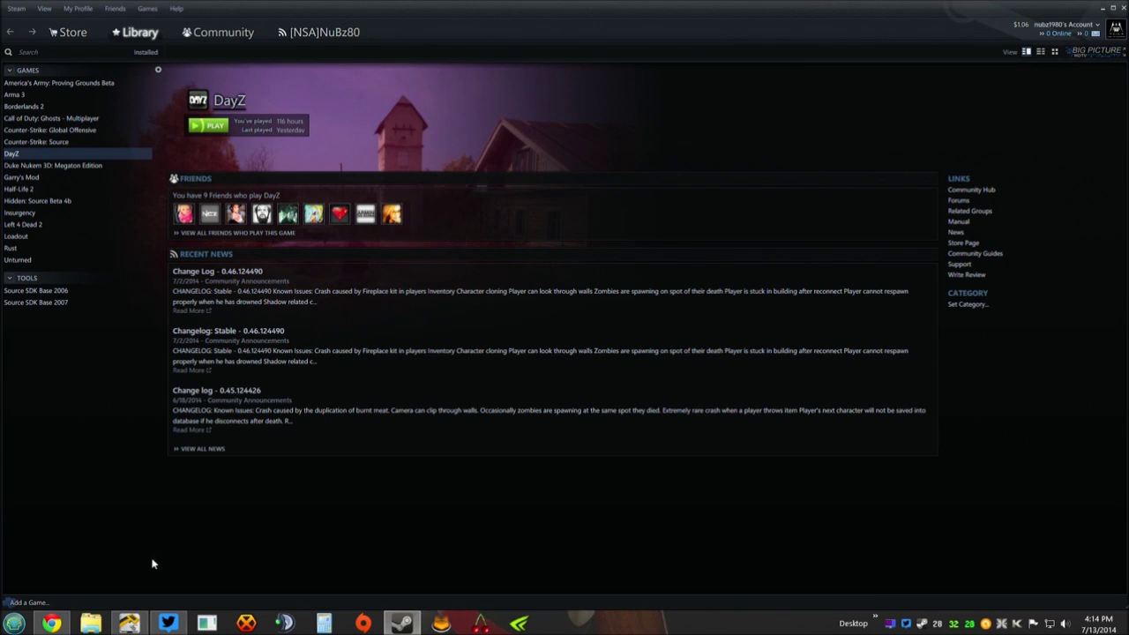
- Open the DayZ.cfg file in WordPad from the DayZ folder in the Documents library
left_click(93, 623)
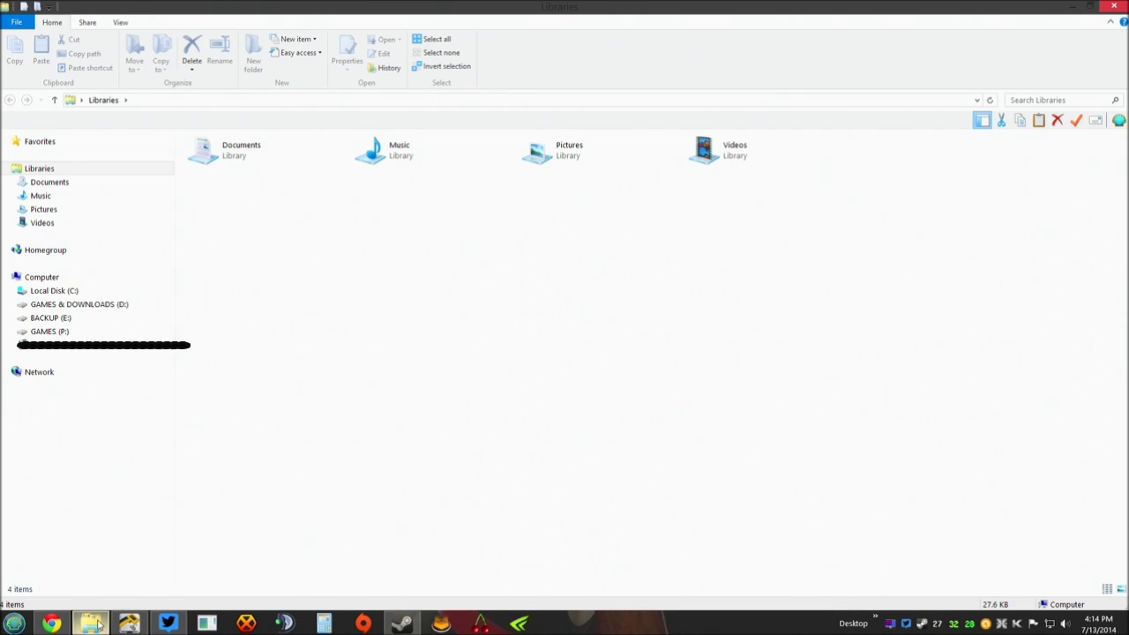
left_click(78, 183)
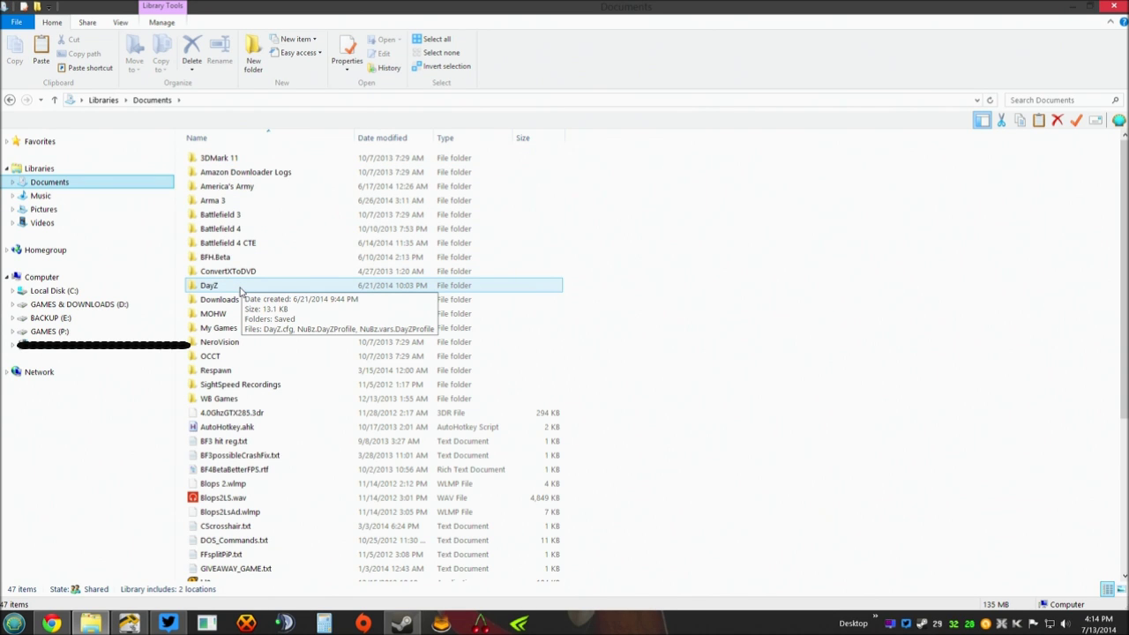
double_click(240, 288)
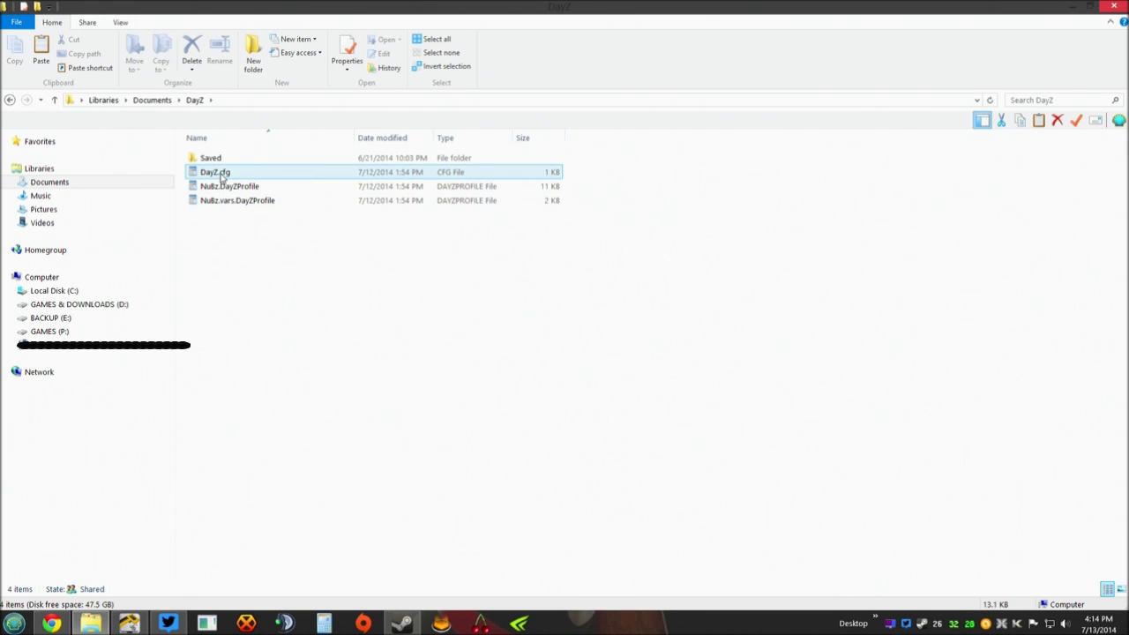
right_click(223, 176)
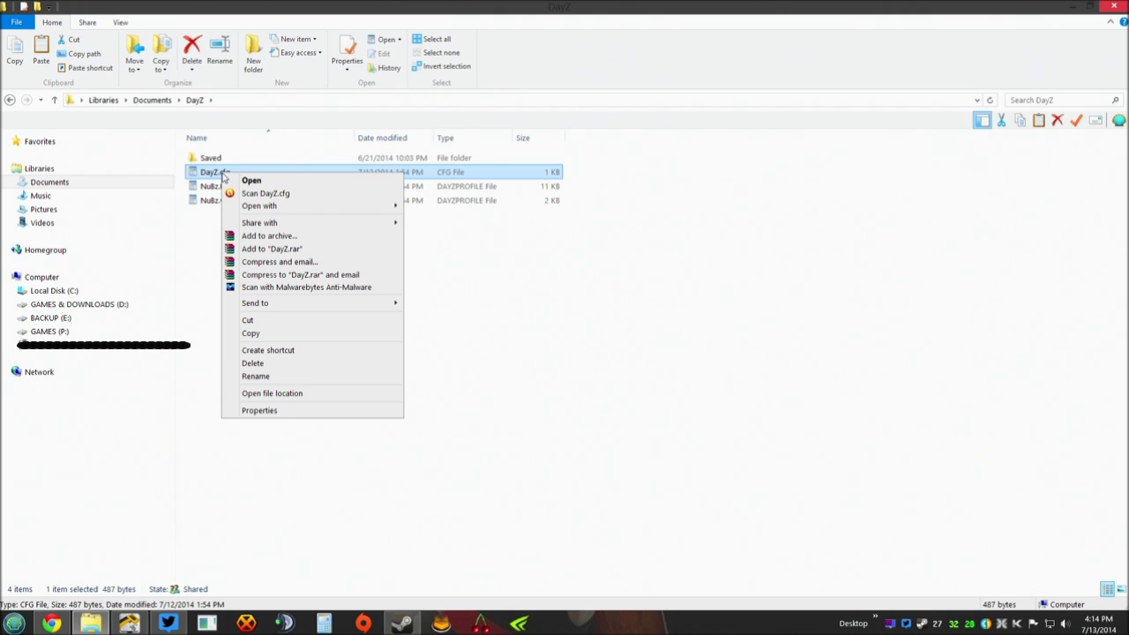
mouse_move(246, 210)
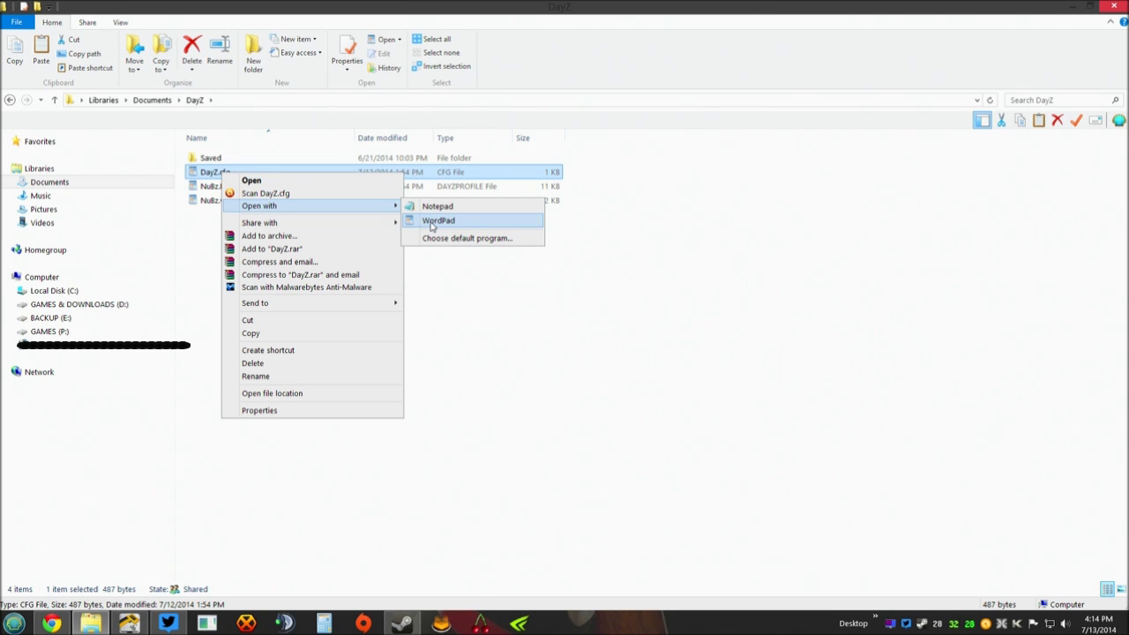
left_click(608, 432)
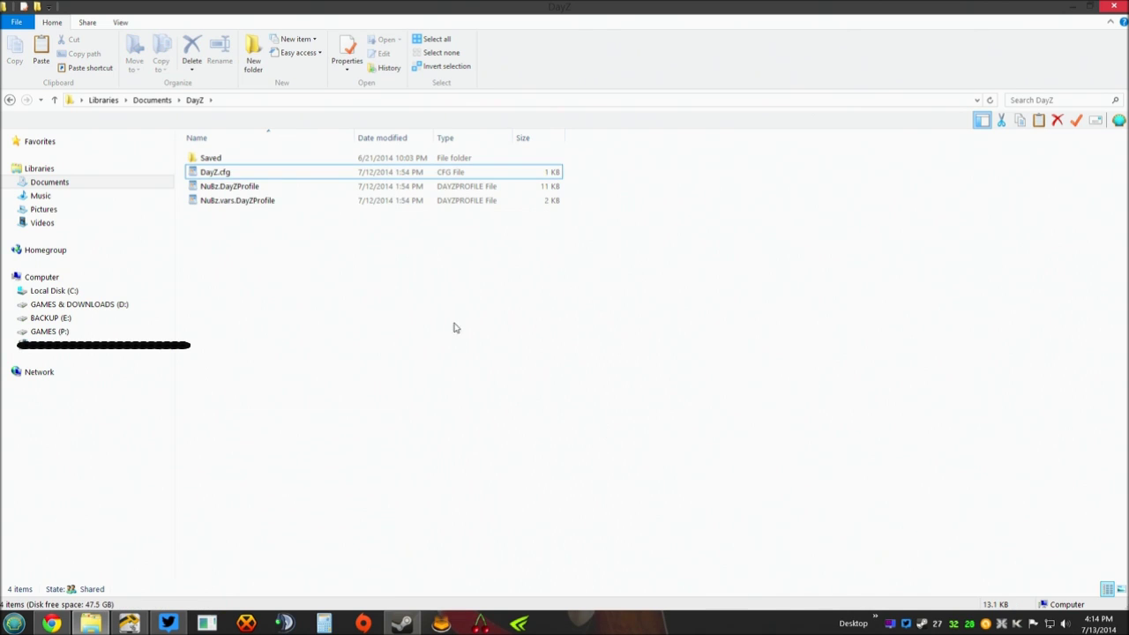
double_click(231, 177)
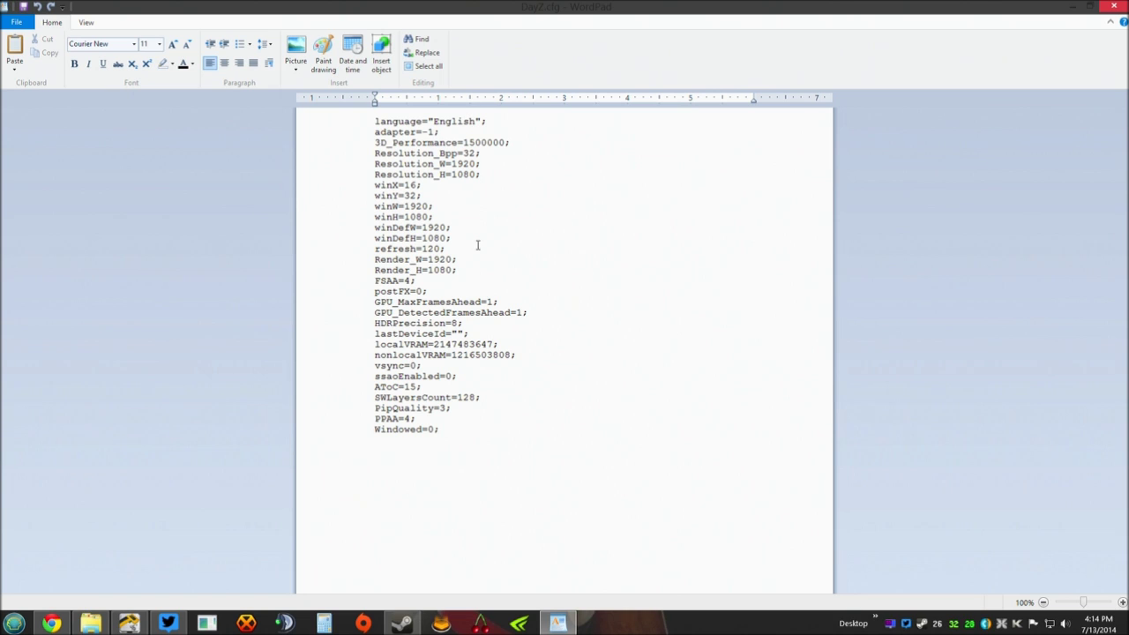
- Highlight the GPU_MaxFramesAhead and GPU_DetectedFramesAhead lines, examine them at 150% zoom, and close DayZ.cfg
left_click_drag(376, 302, 534, 314)
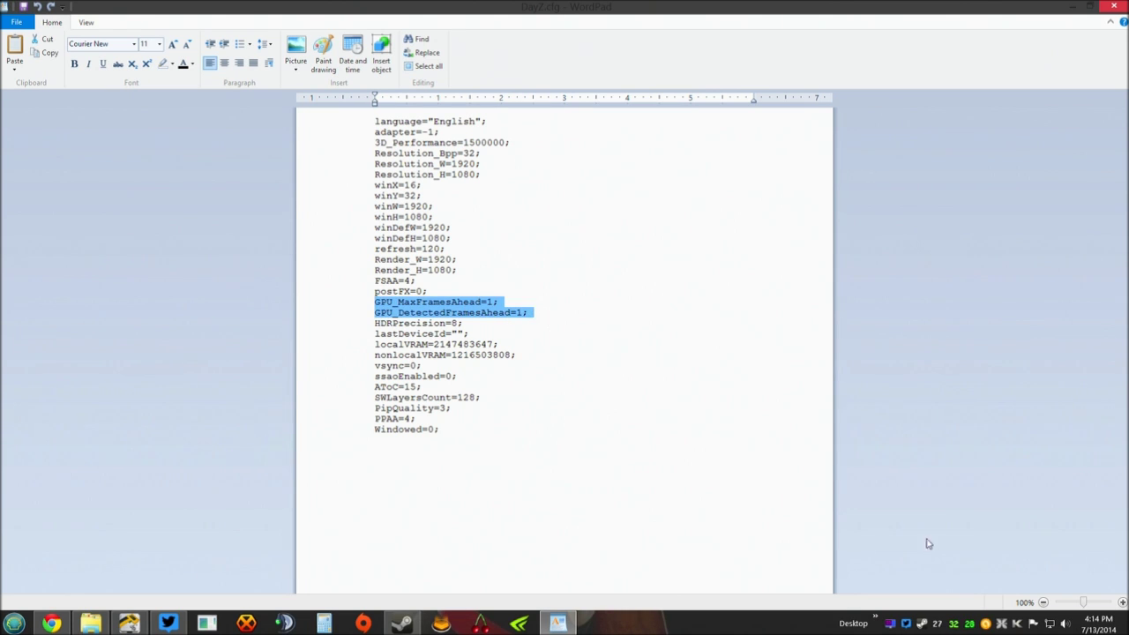
left_click(1122, 602)
left_click(1121, 603)
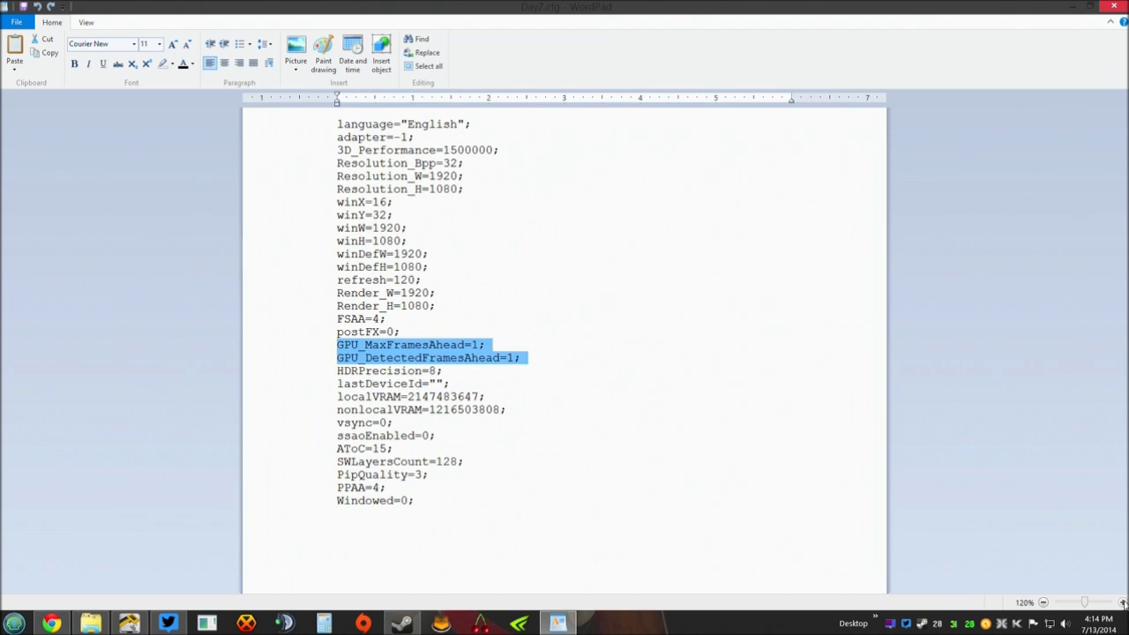
left_click(1121, 602)
left_click(1121, 602)
left_click(1122, 602)
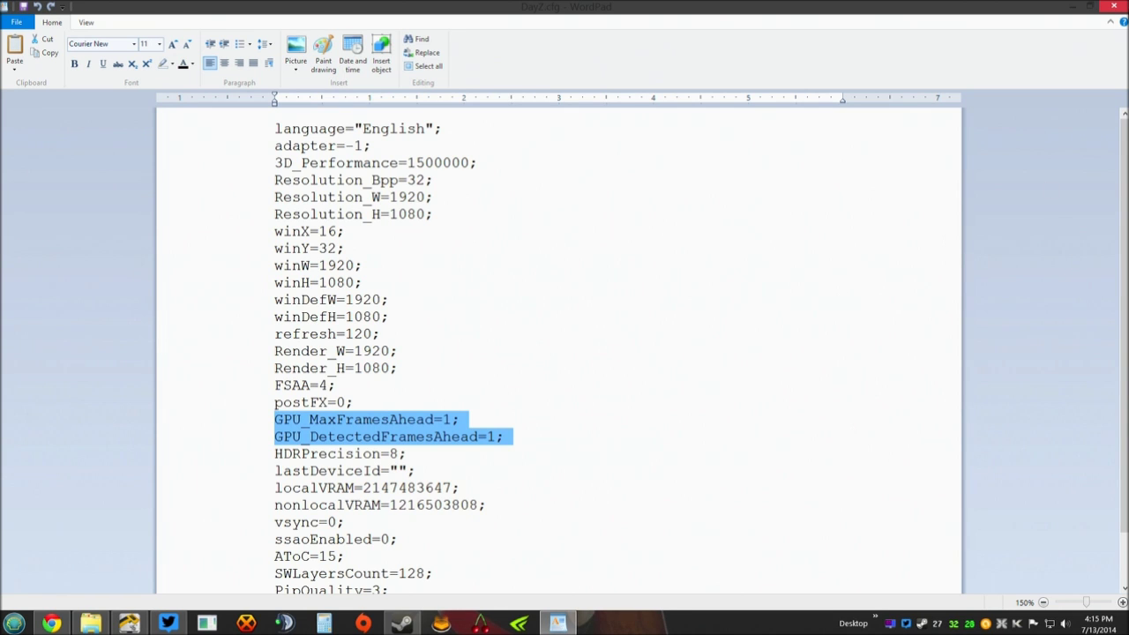
left_click(1115, 7)
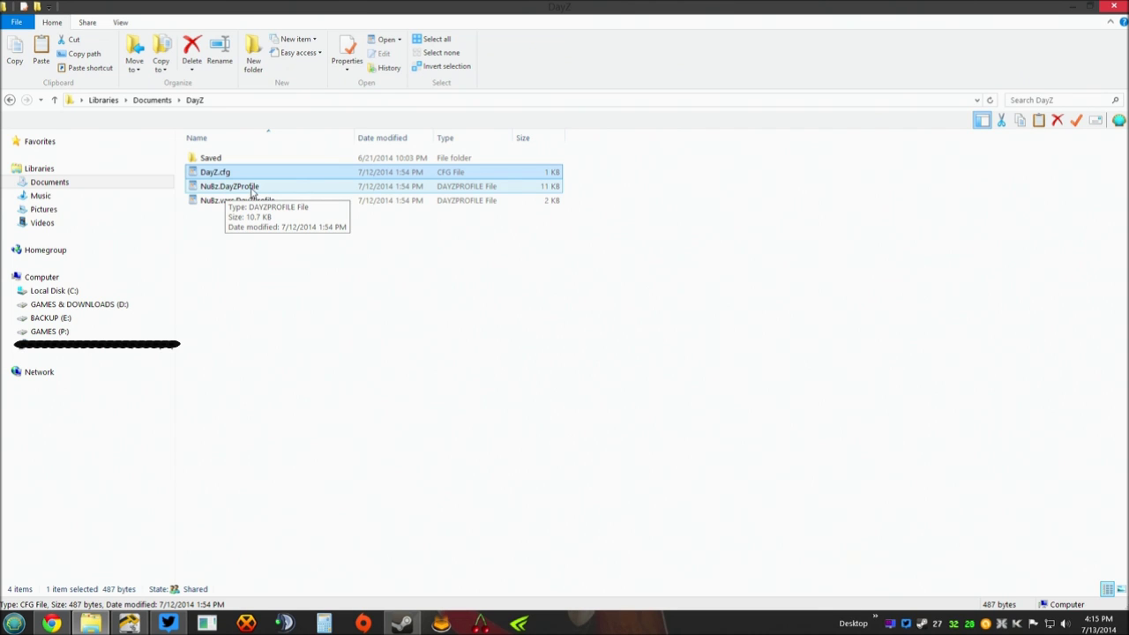
- Open the main .DayZProfile file, not the vars one, and show the settings near its end at 150% zoom
left_click(234, 202, "ctrl")
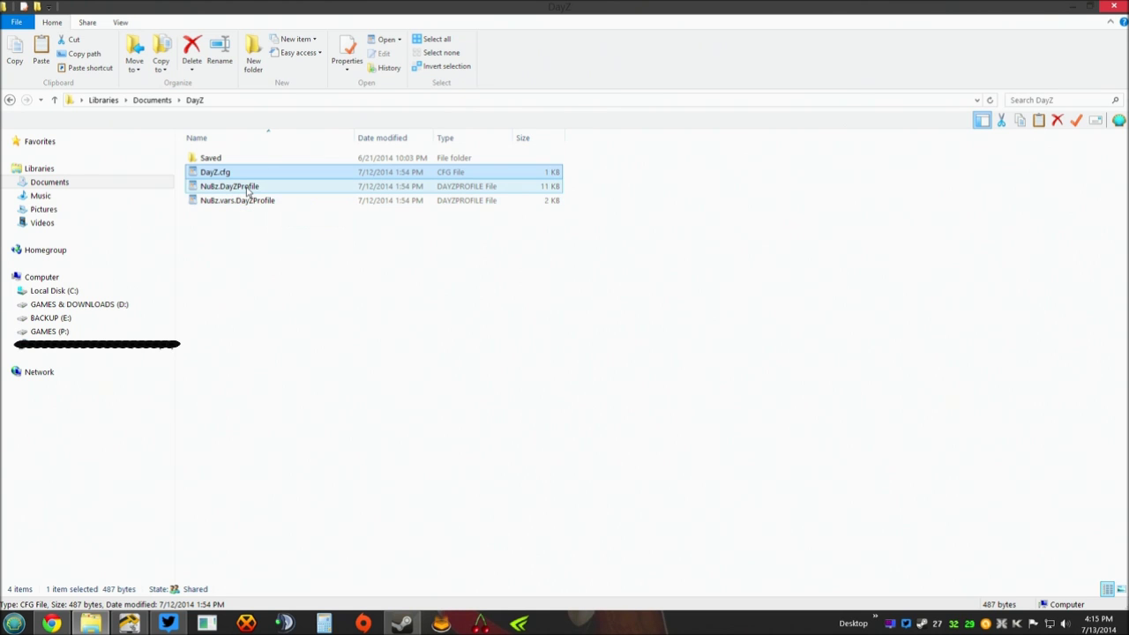
double_click(249, 188)
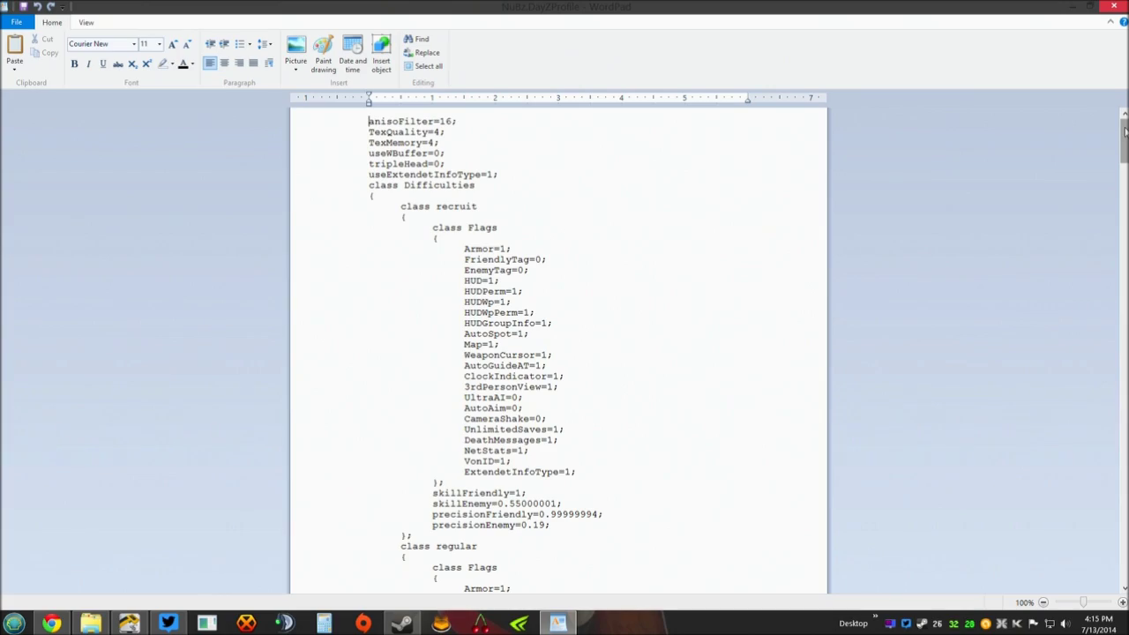
left_click_drag(1124, 130, 1124, 557)
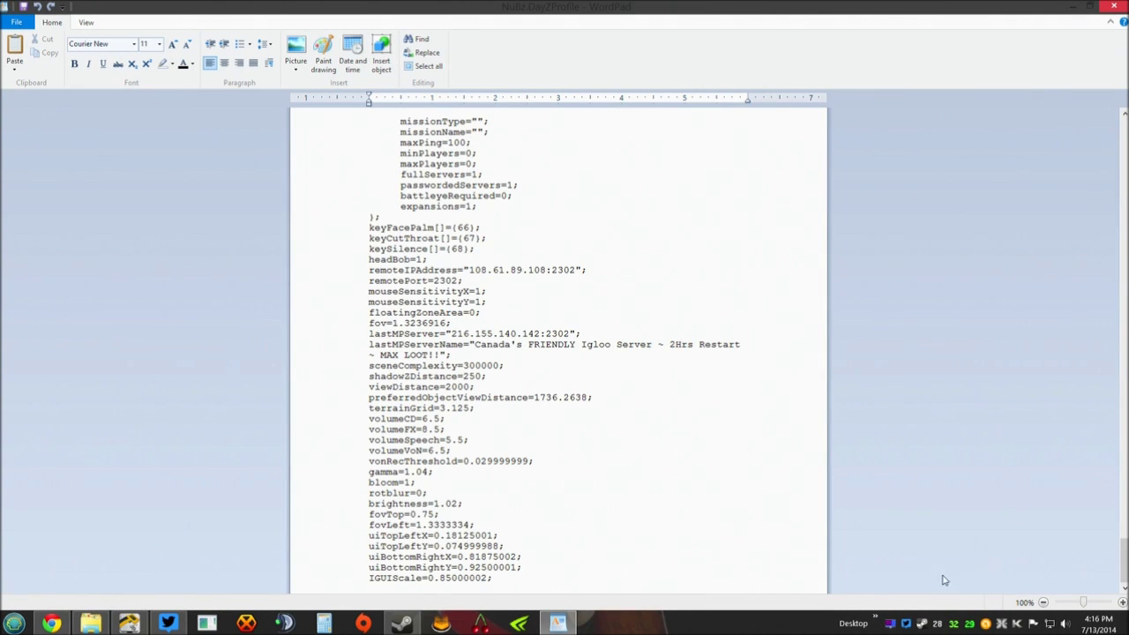
left_click(1122, 603)
left_click(1122, 603)
left_click(1123, 603)
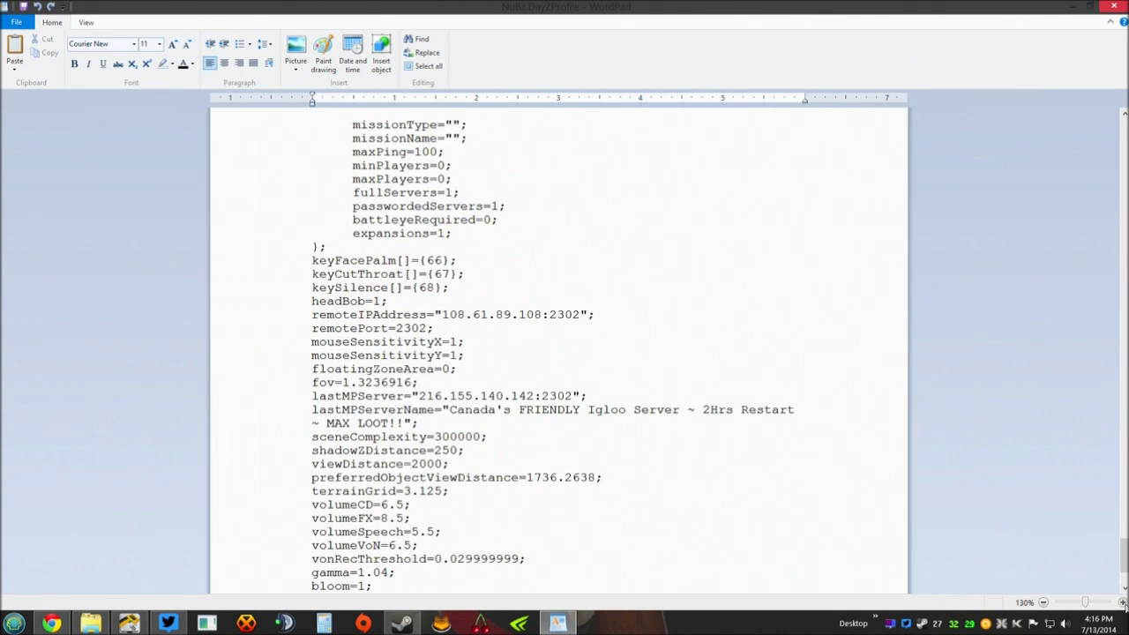
left_click(1122, 603)
left_click(1122, 603)
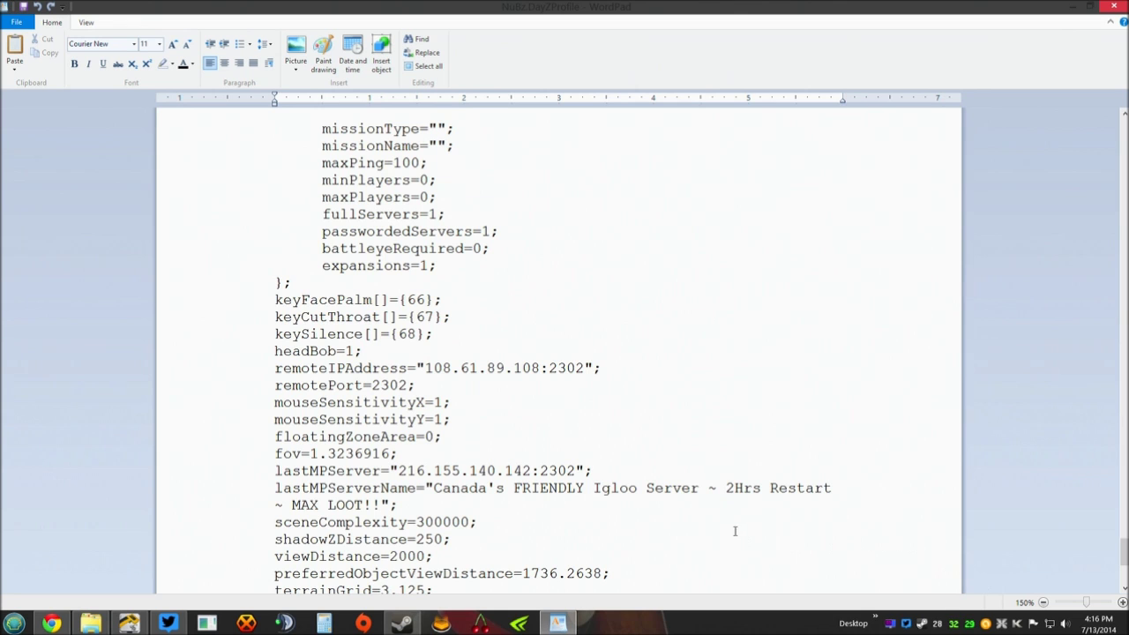
- Highlight the sceneComplexity, shadowZDistance and viewDistance lines for examination, and close the profile file and its folder window
triple_click(735, 533)
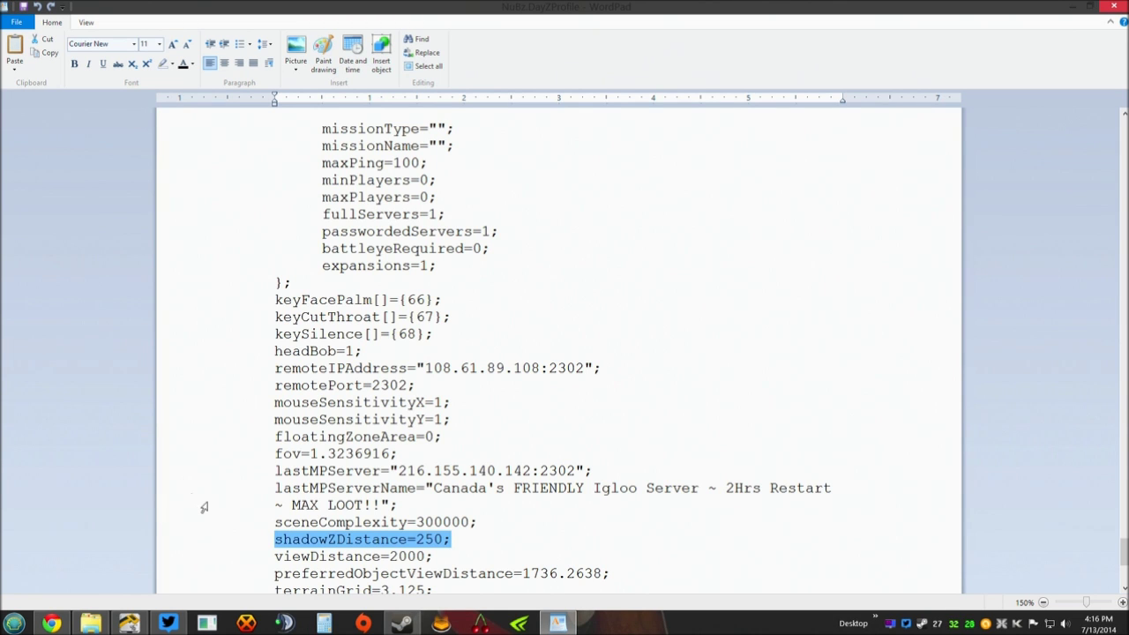
scroll(646, 456, "down", 2)
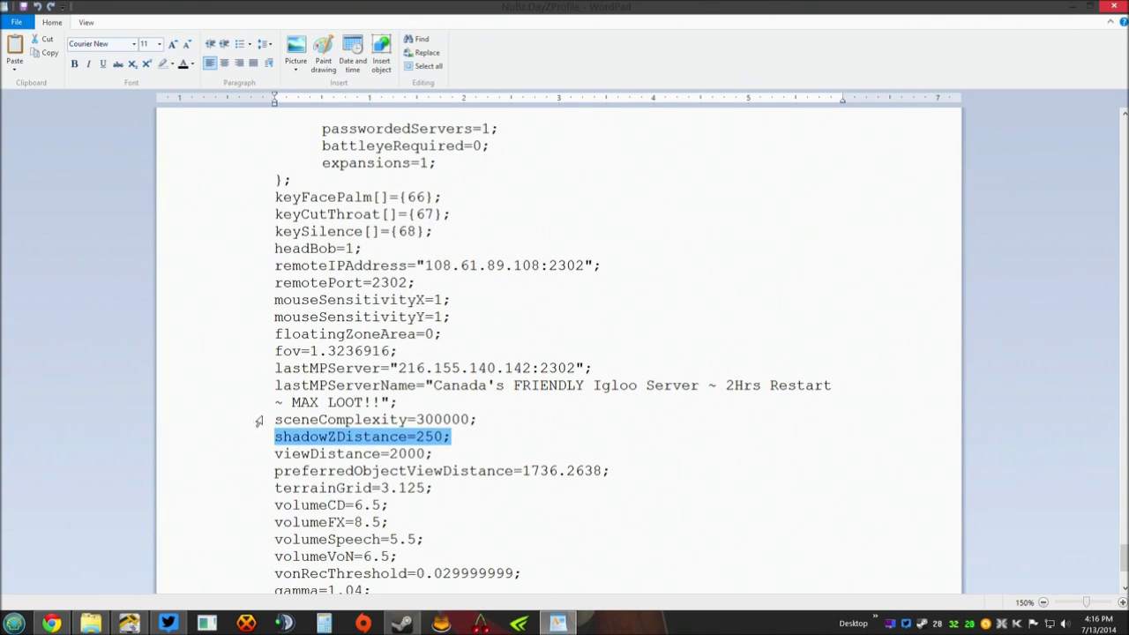
left_click_drag(258, 422, 310, 456)
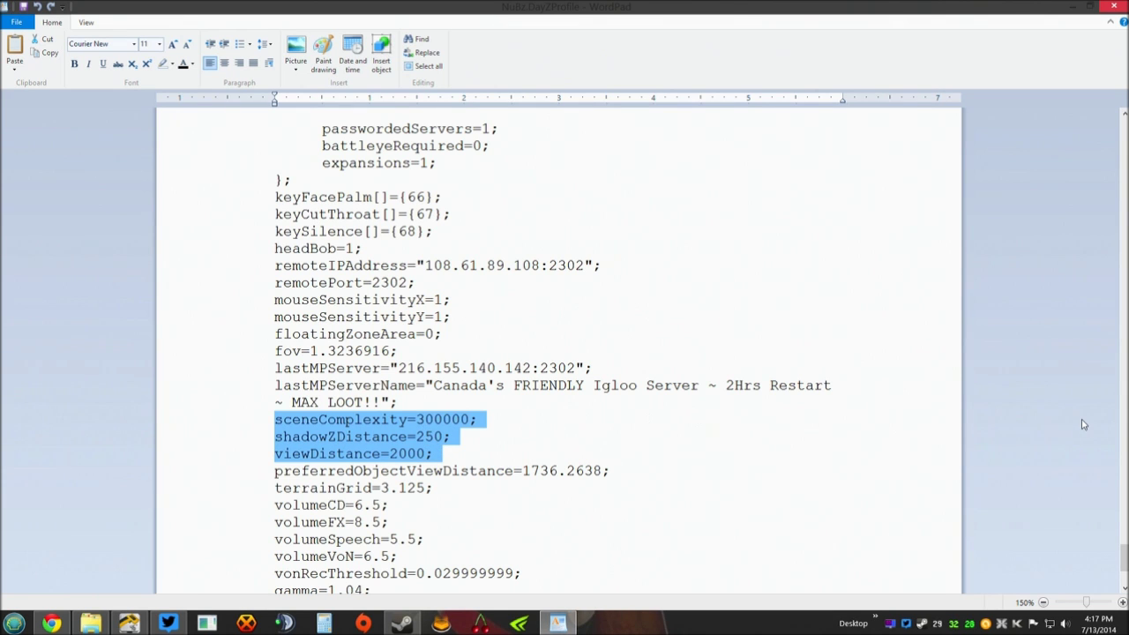
left_click(1113, 7)
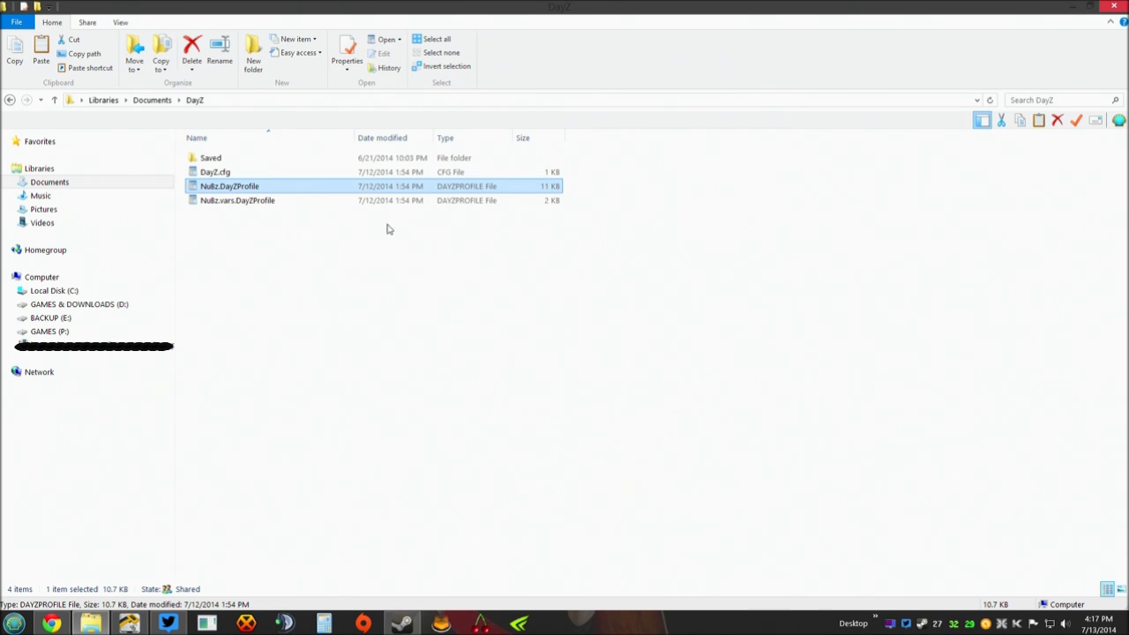
left_click(1113, 9)
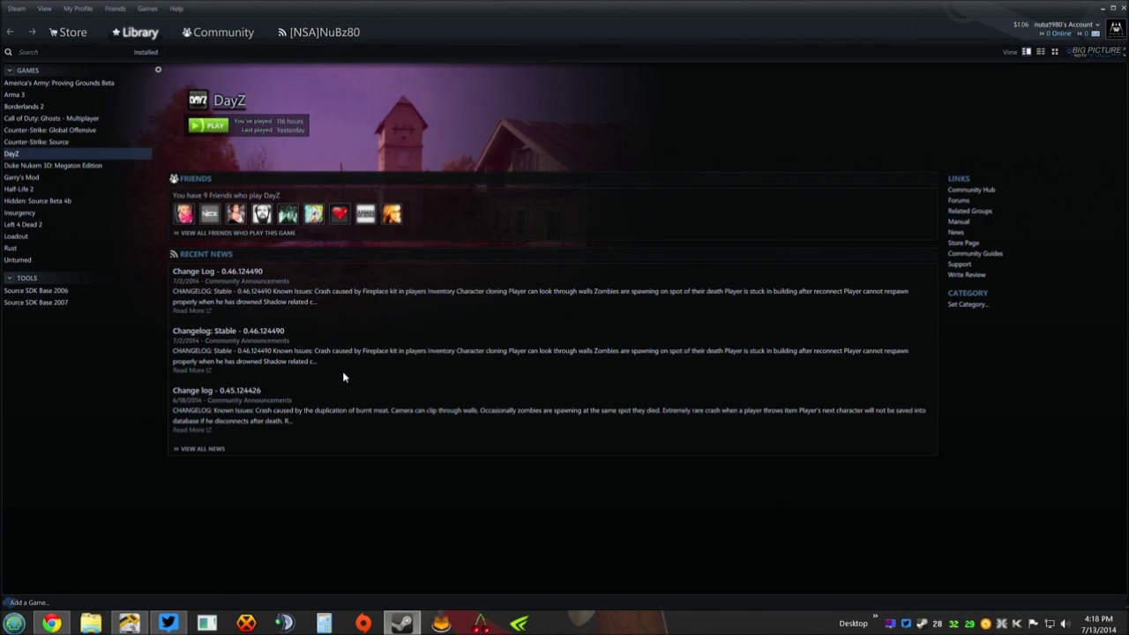
- Open the launch options in DayZ's Steam properties and copy the entire option string
right_click(50, 159)
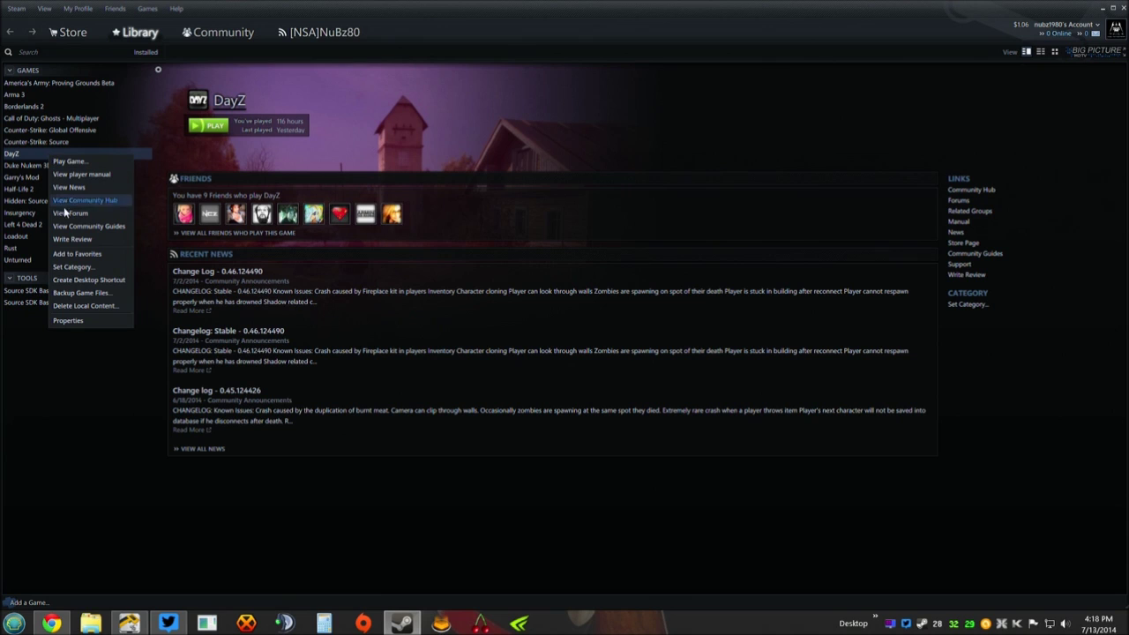
left_click(75, 320)
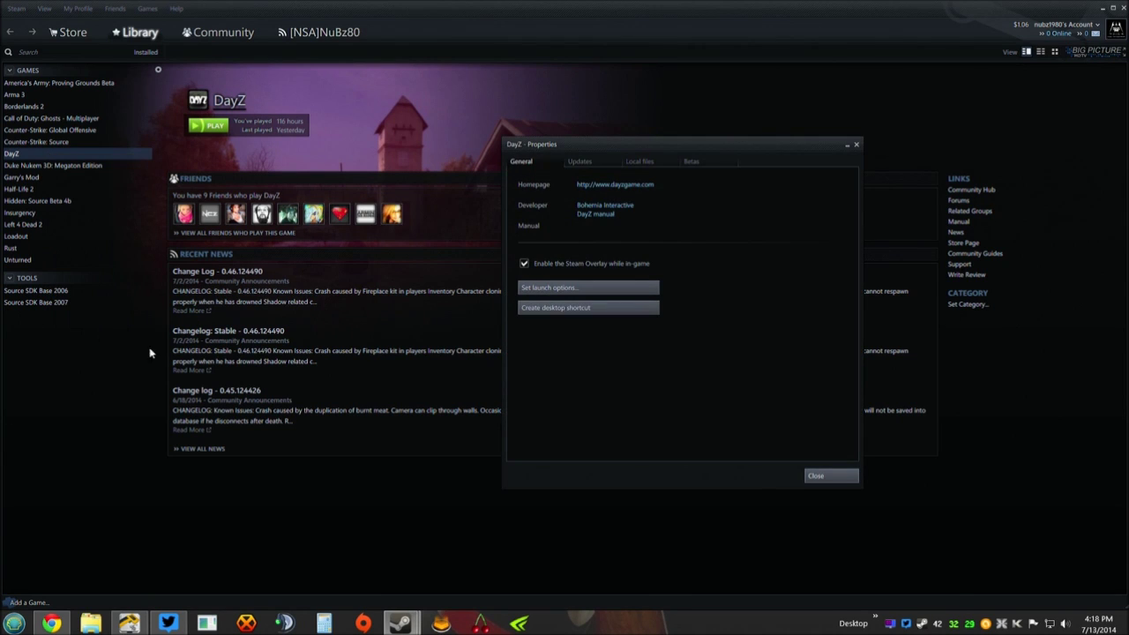
left_click(571, 287)
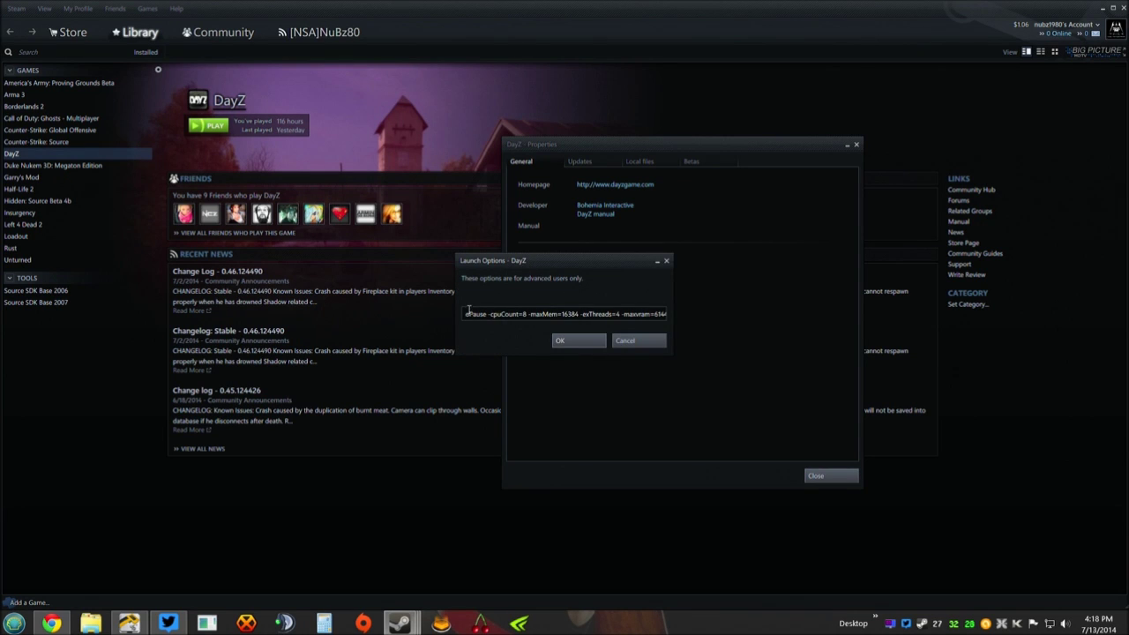
left_click_drag(666, 314, 506, 315)
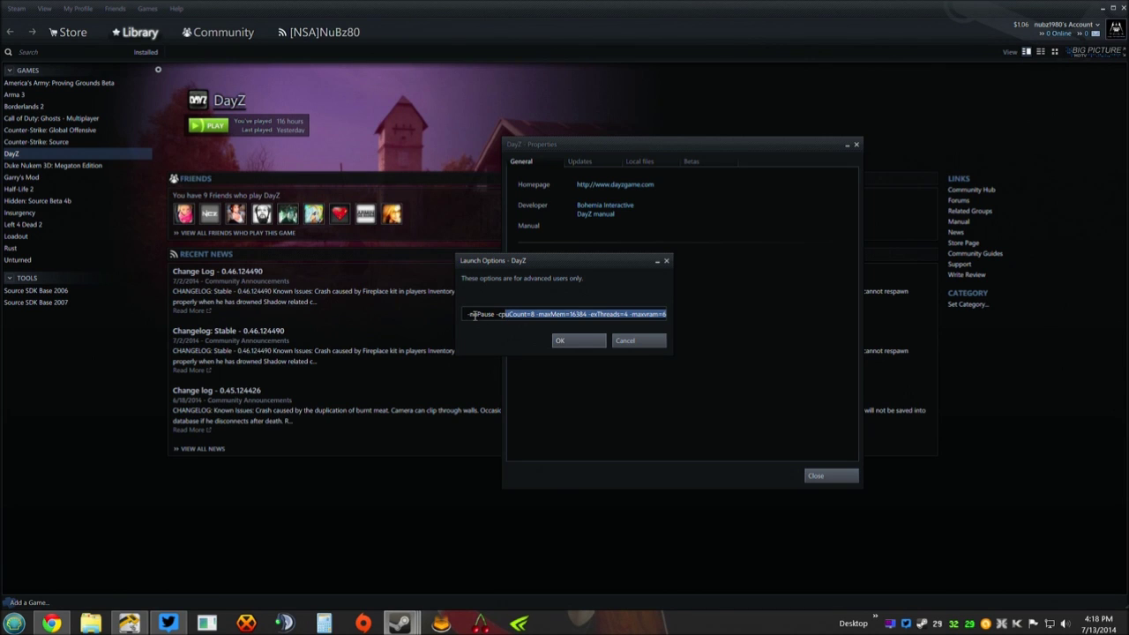
left_click(468, 314)
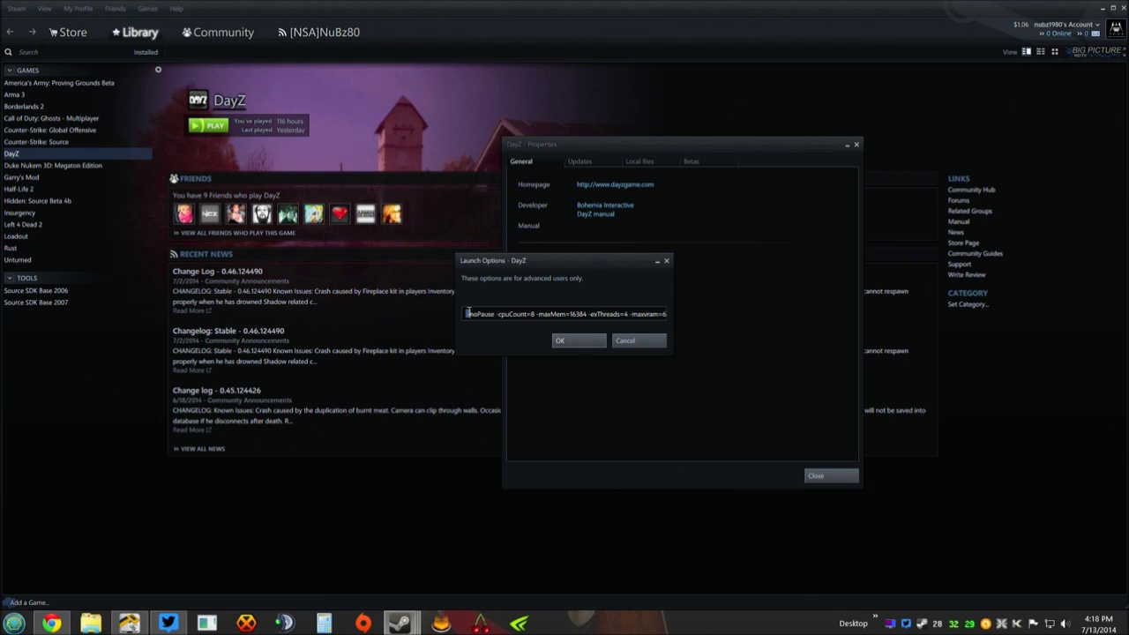
left_click_drag(467, 314, 664, 321)
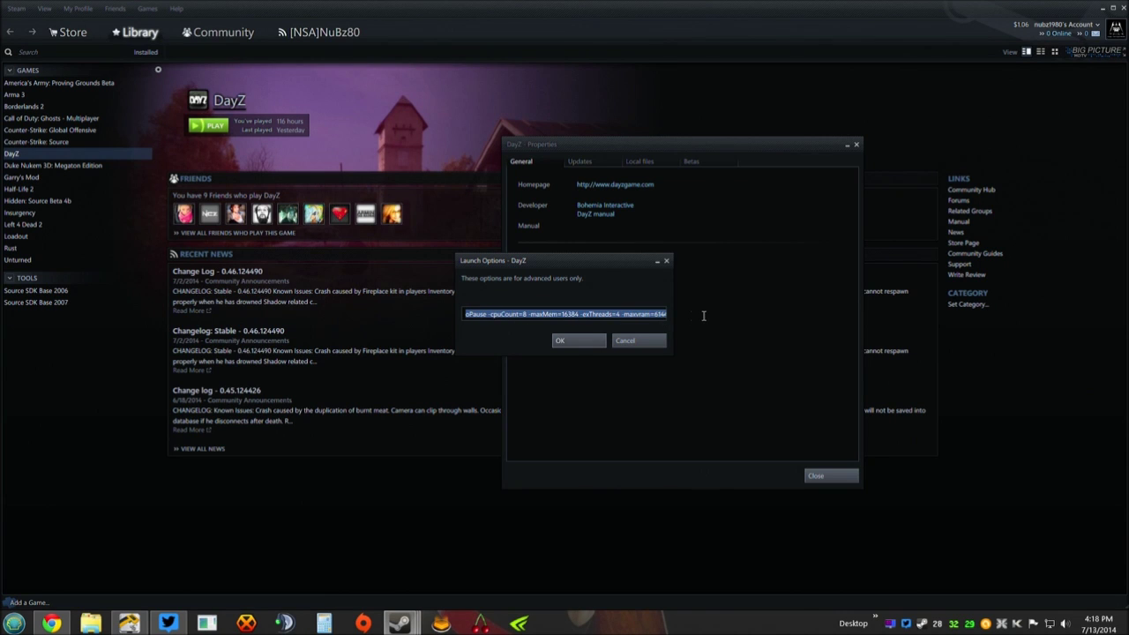
right_click(622, 314)
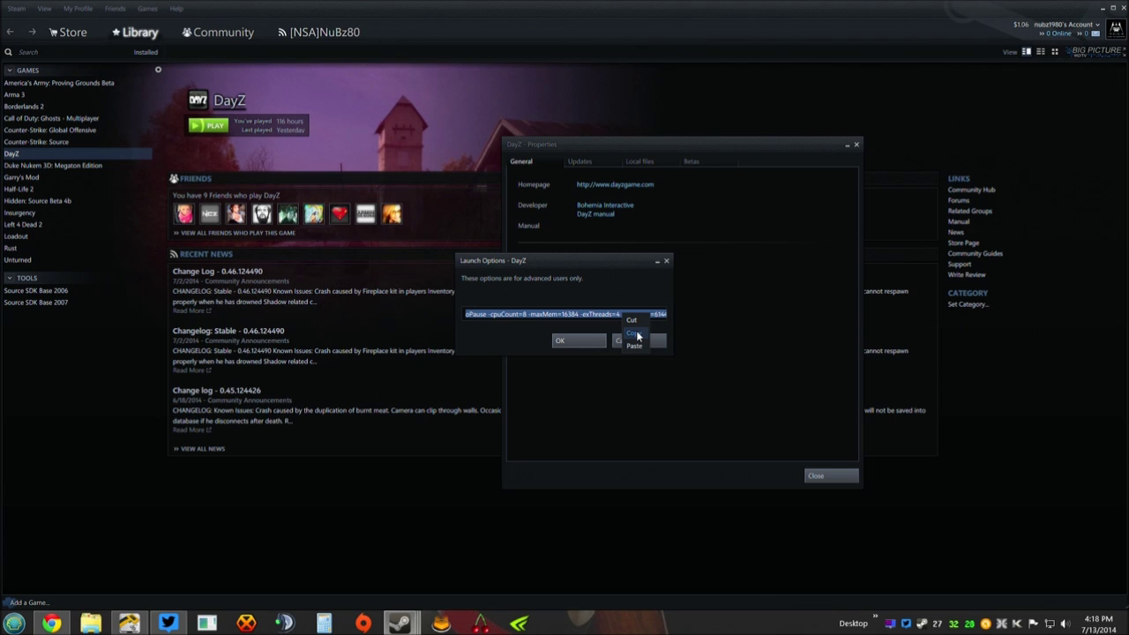
left_click(635, 333)
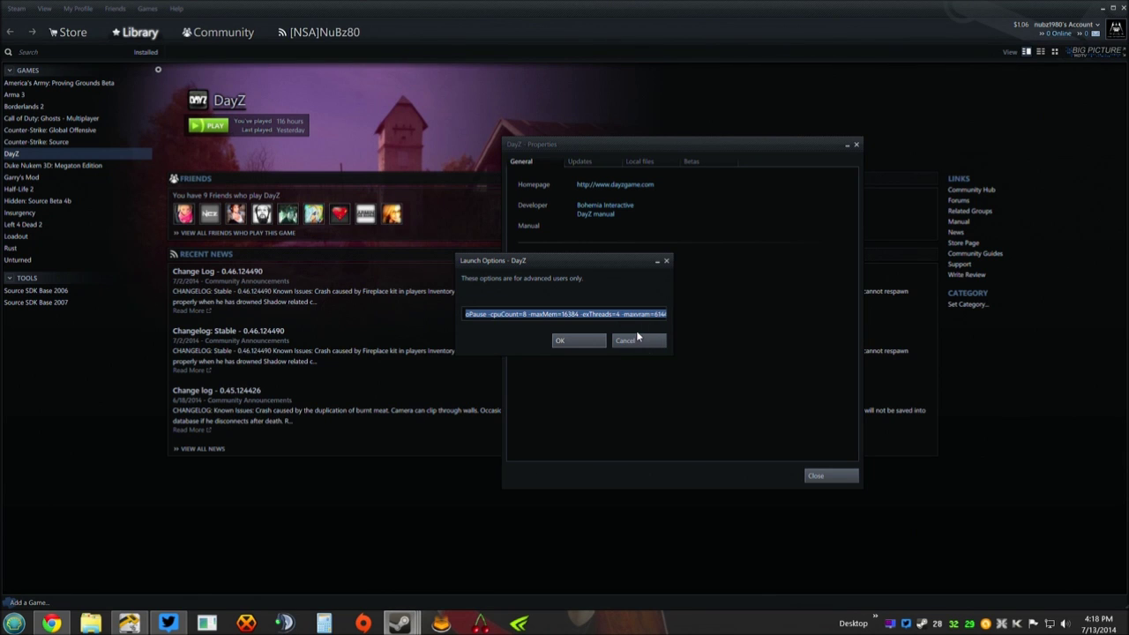
- Open a blank WordPad document and paste the copied DayZ launch options into it
left_click(13, 623)
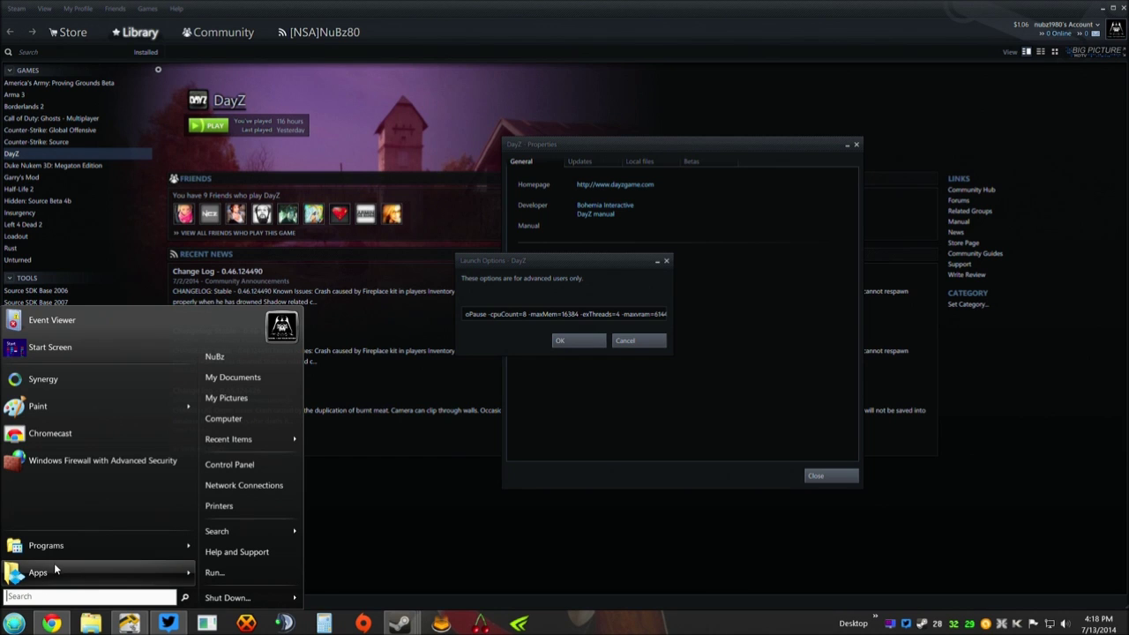
mouse_move(69, 568)
mouse_move(116, 546)
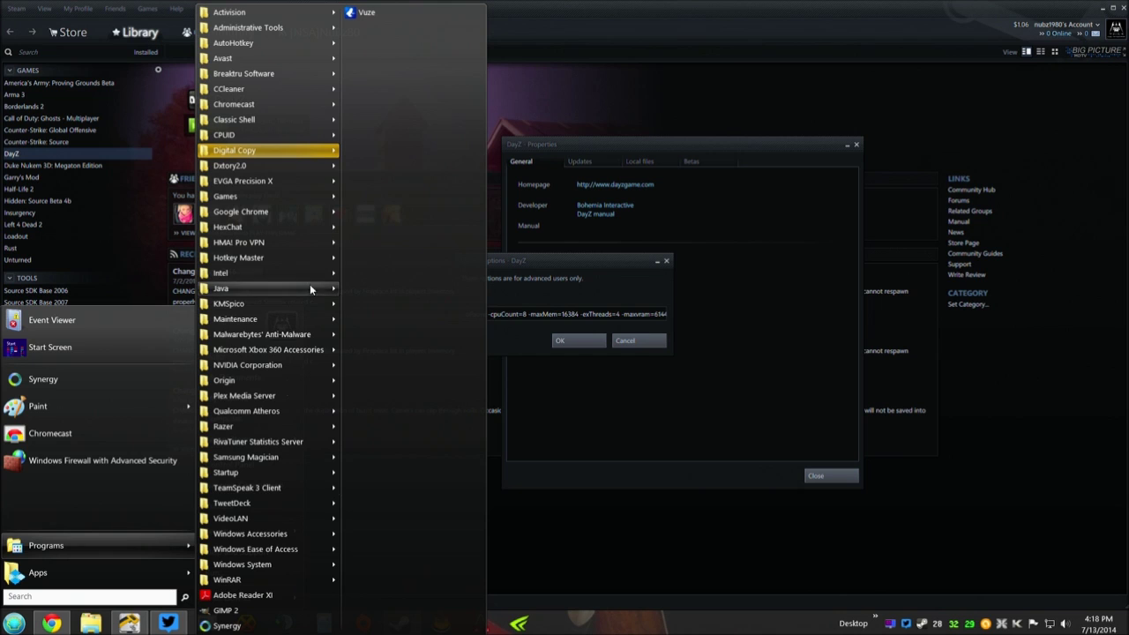
mouse_move(314, 257)
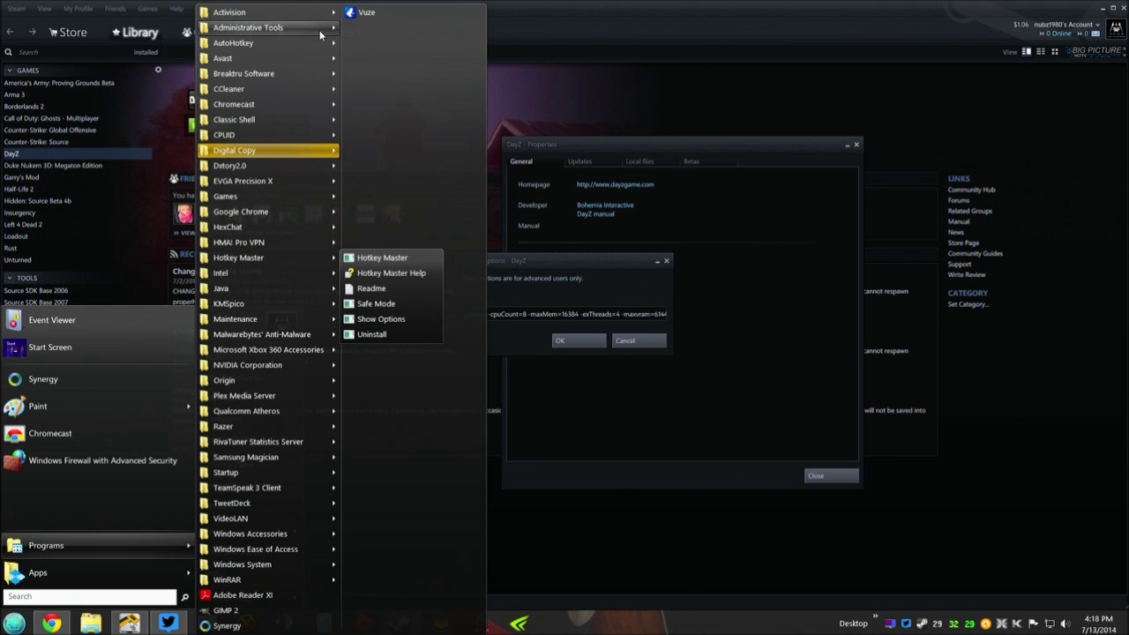
left_click(76, 597)
type("word")
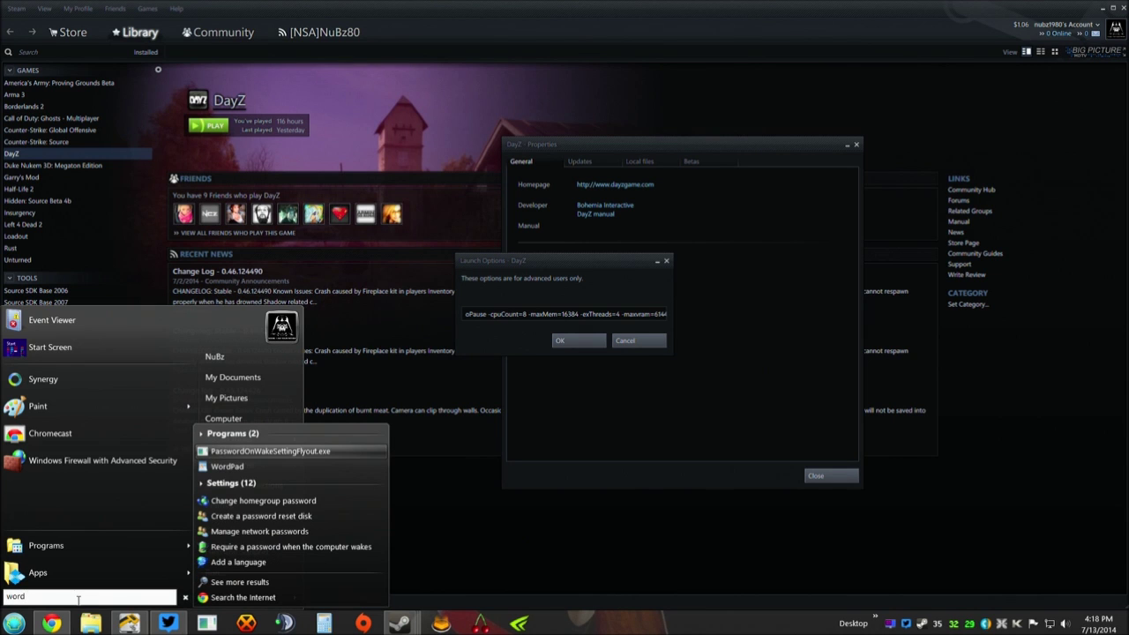
key("Return")
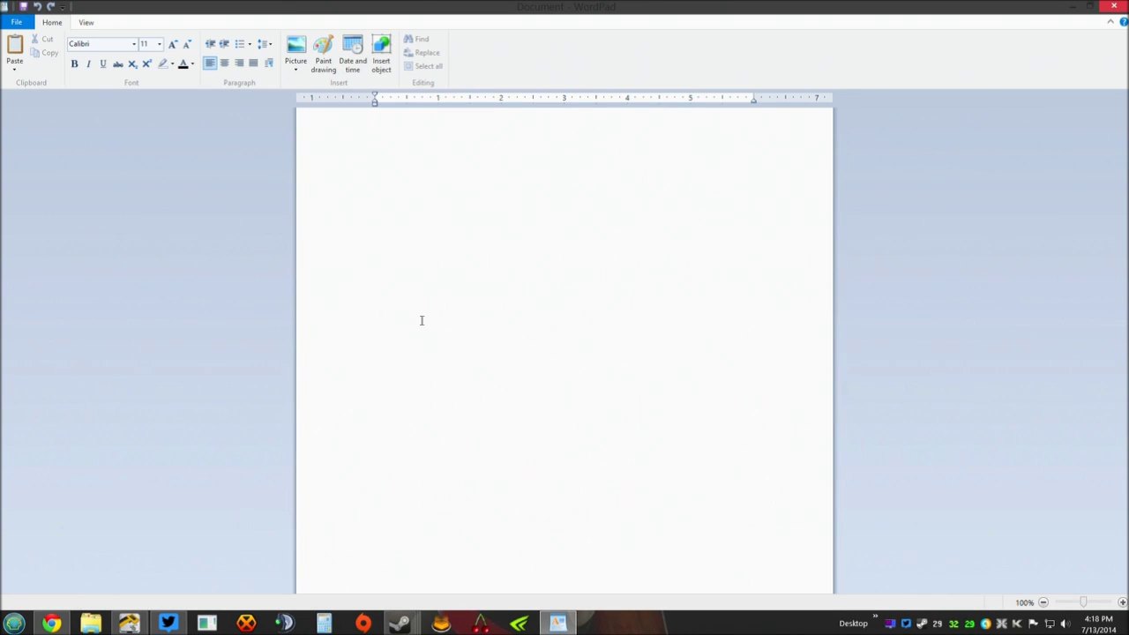
right_click(567, 191)
left_click(608, 226)
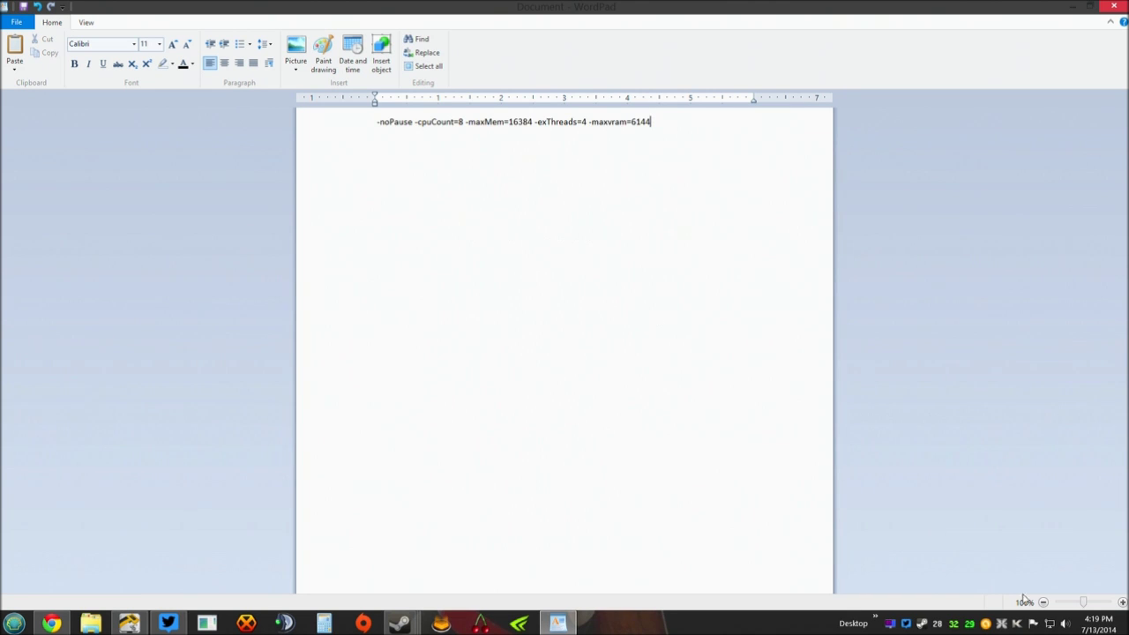
- Enlarge the document view to 200% and highlight the entire launch option line for examination
left_click(1123, 602)
left_click(1122, 603)
left_click(1123, 602)
left_click(1122, 602)
left_click(1122, 602)
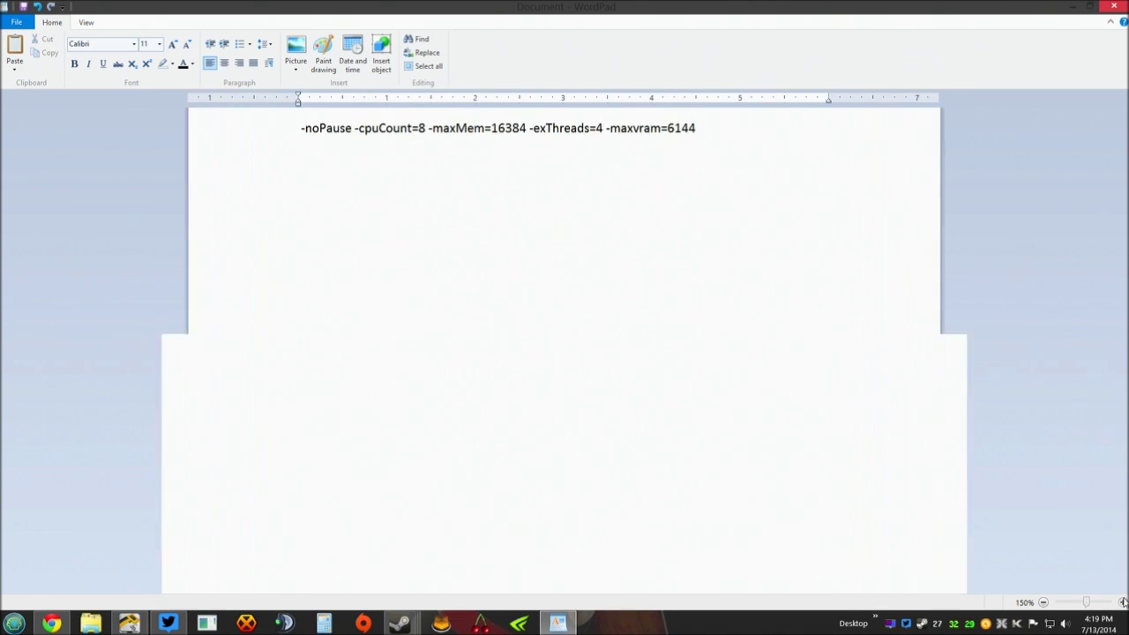
left_click(1122, 602)
left_click(1123, 602)
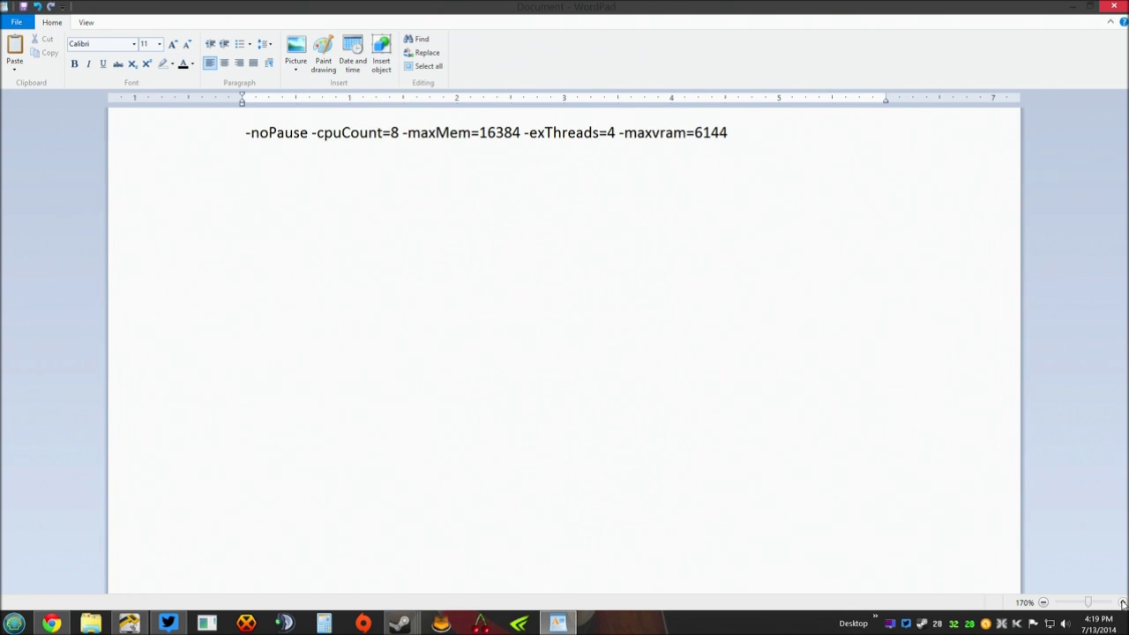
left_click(1122, 602)
left_click(1122, 602)
left_click(1122, 602)
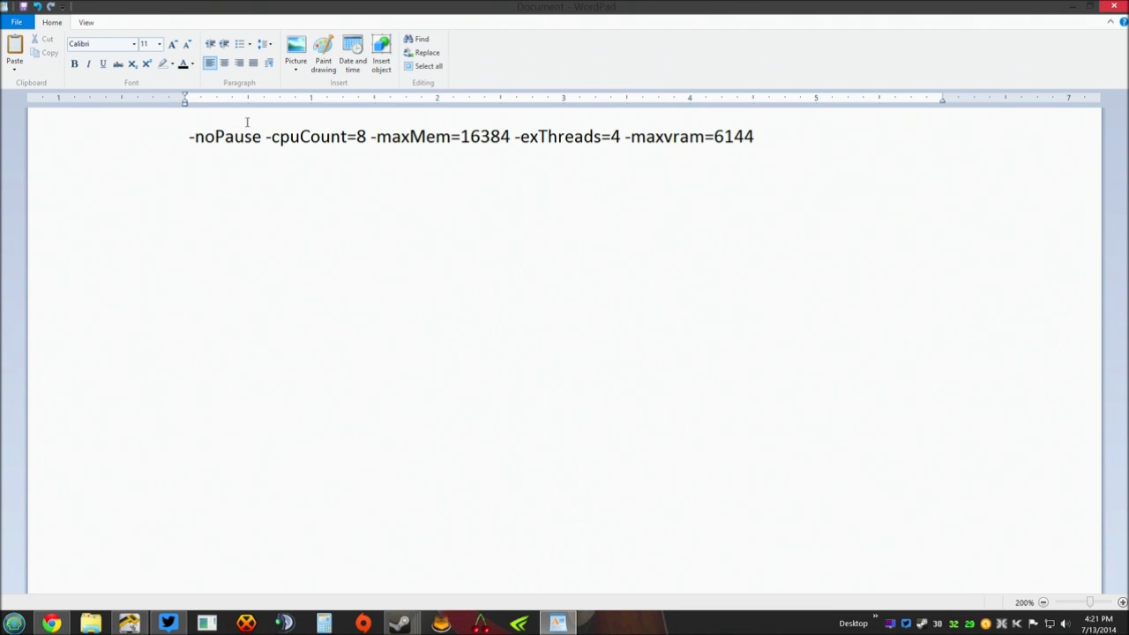
left_click_drag(187, 135, 744, 136)
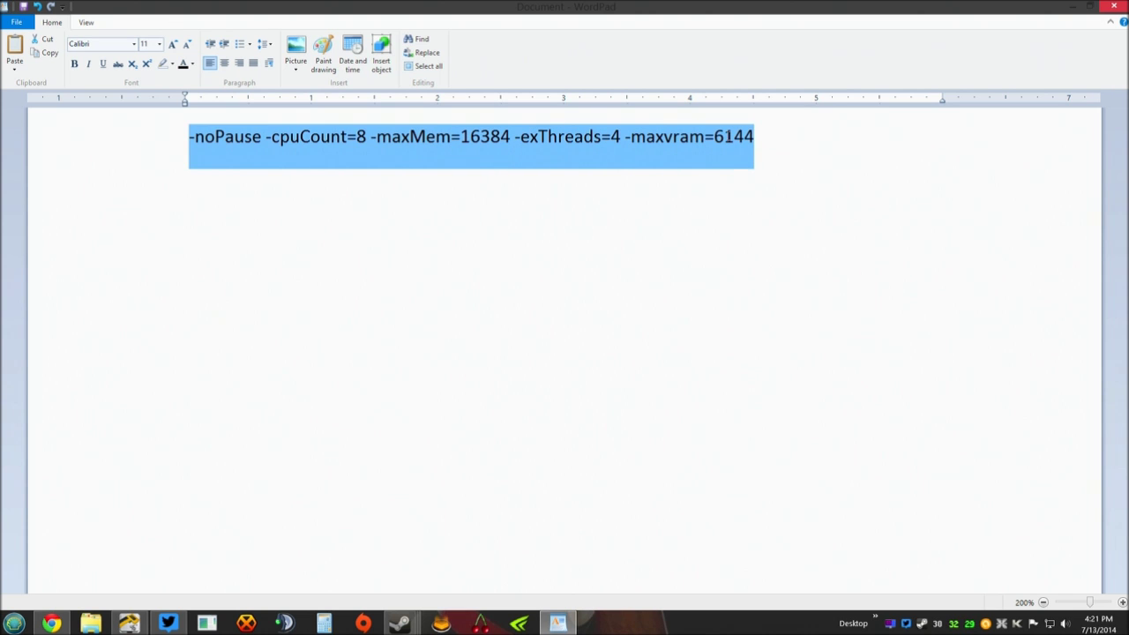
- Close the WordPad document without saving, and close DayZ's launch options and properties windows in Steam
left_click(1114, 7)
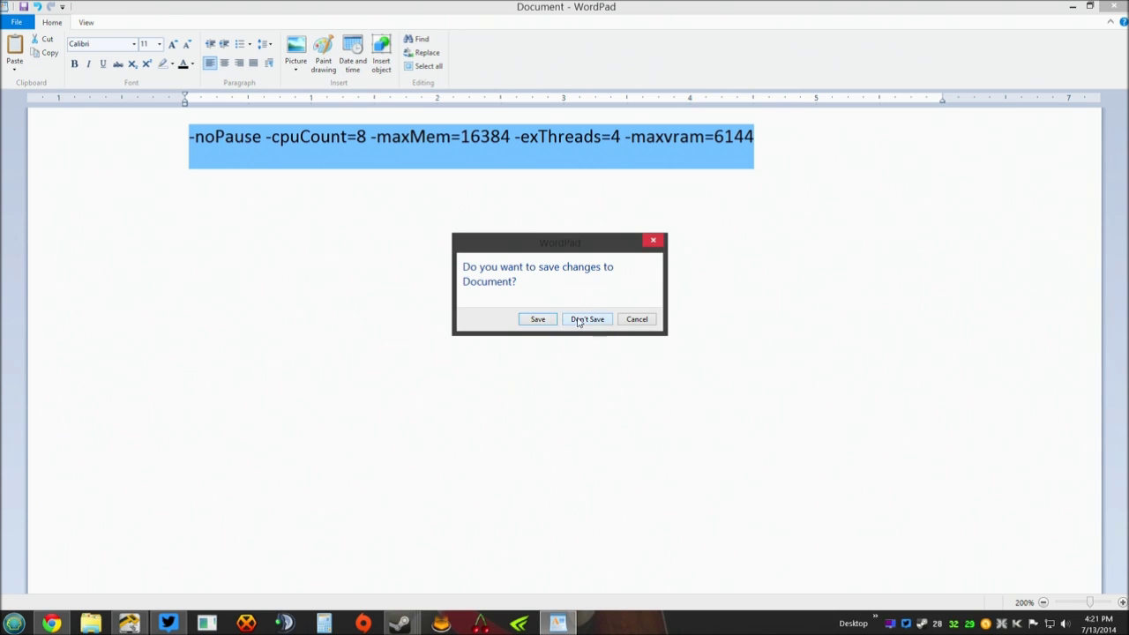
left_click(636, 319)
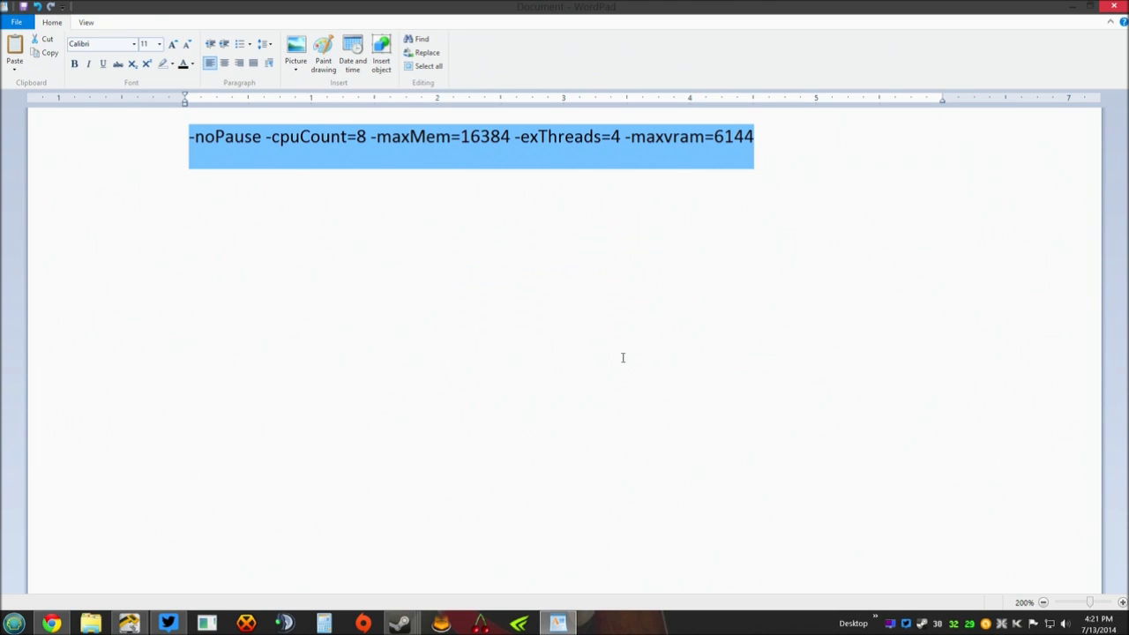
left_click(1114, 7)
left_click(575, 325)
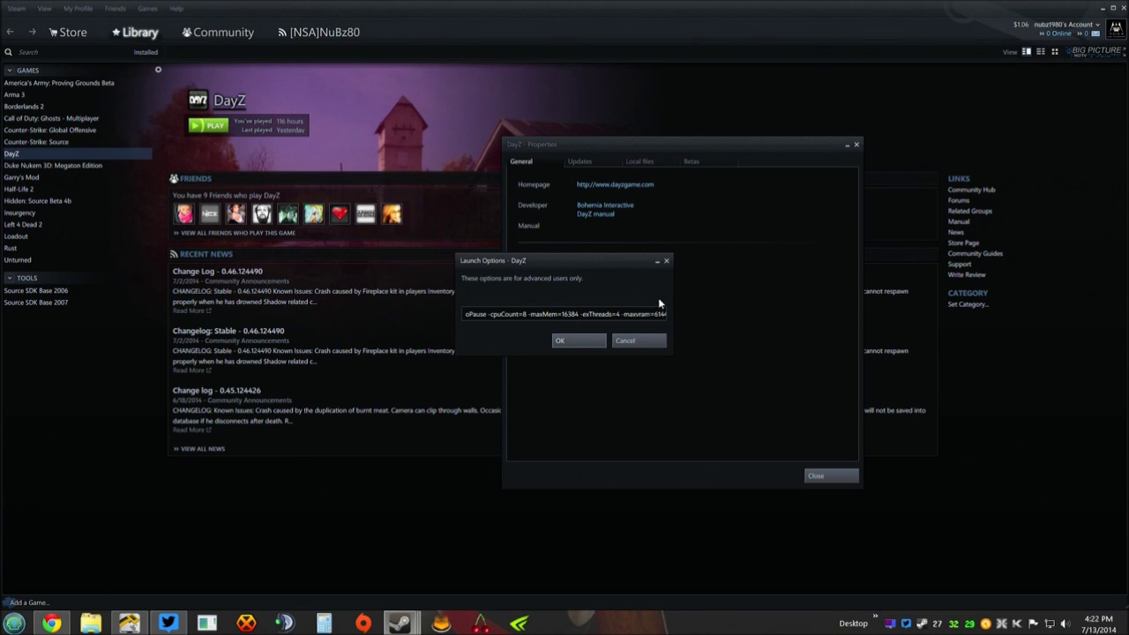
left_click(667, 262)
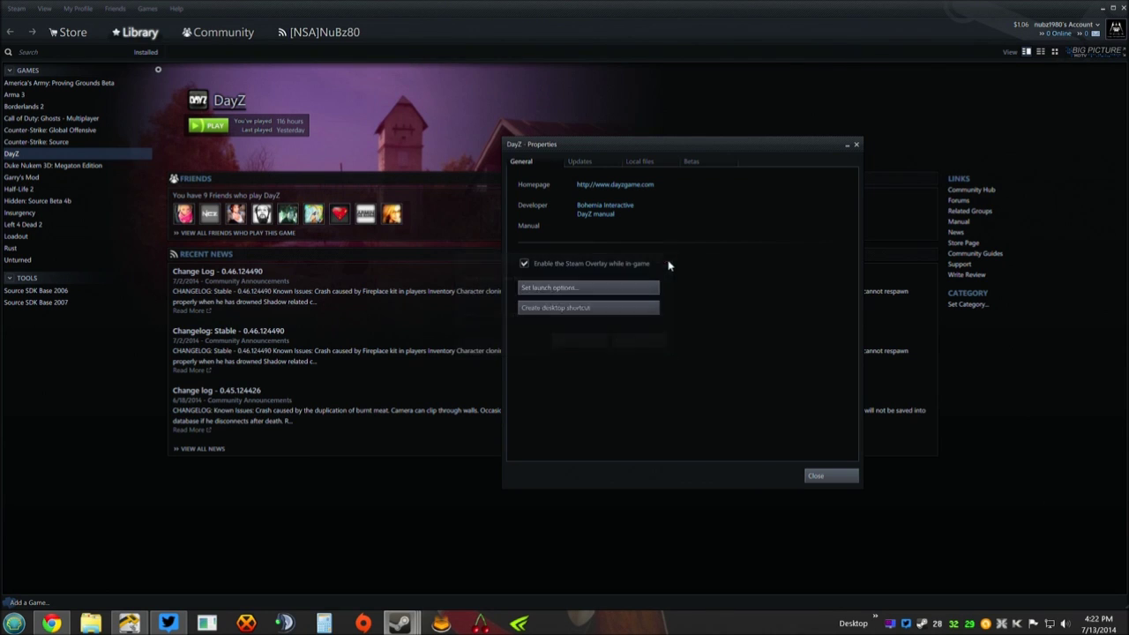
left_click(829, 476)
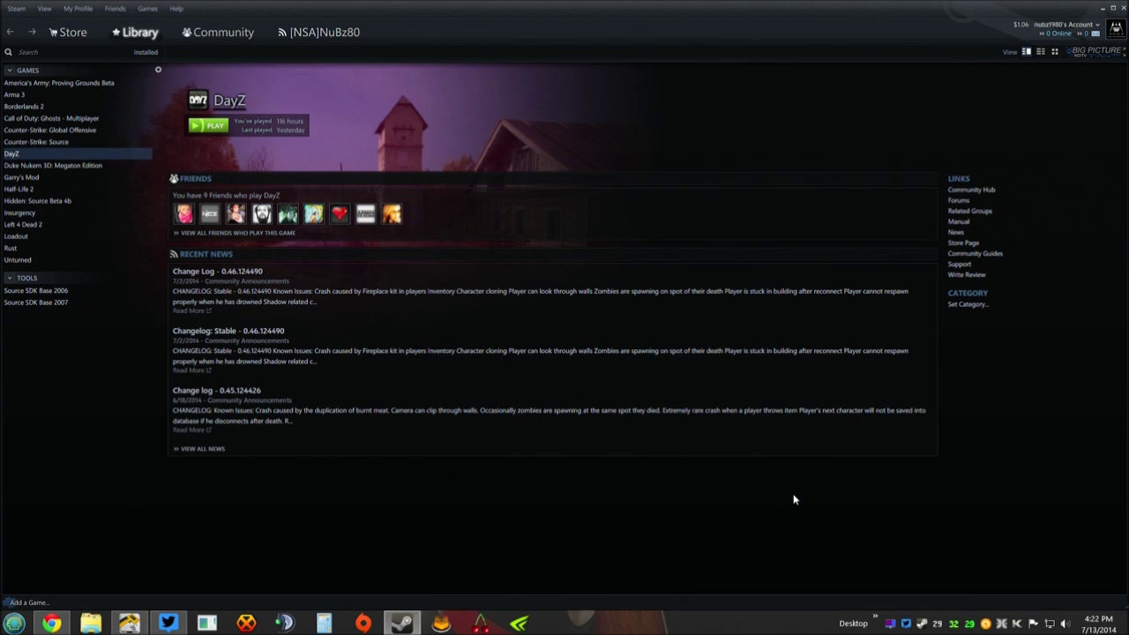
- Search Google for "nvidia inspector" in a new Chrome tab, and close that tab and minimise the browser
left_click(51, 623)
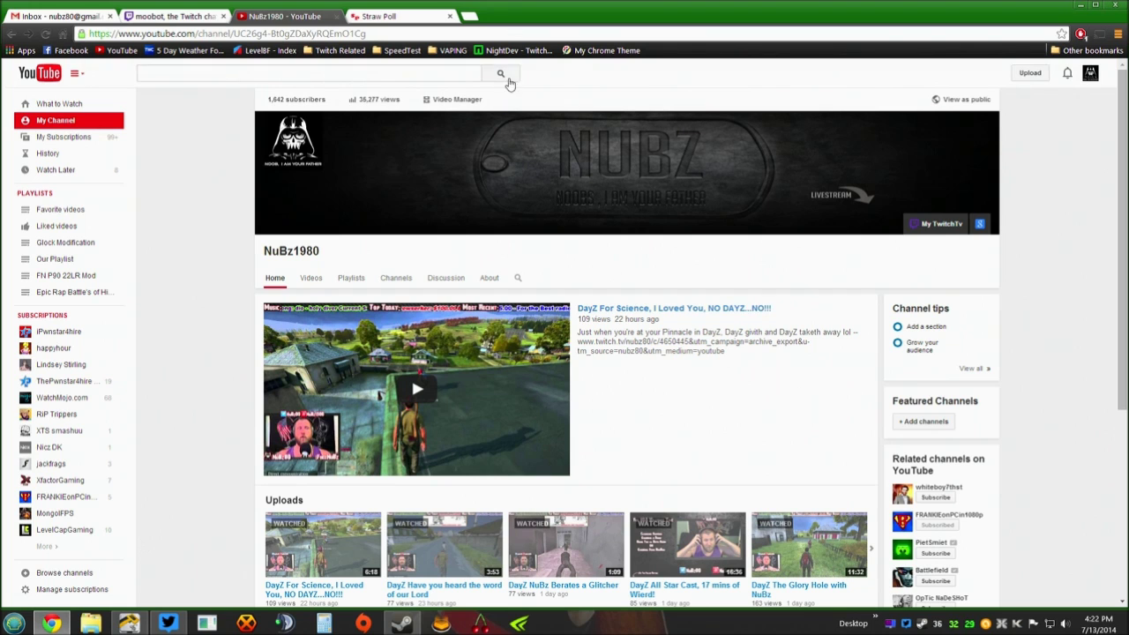
left_click(469, 16)
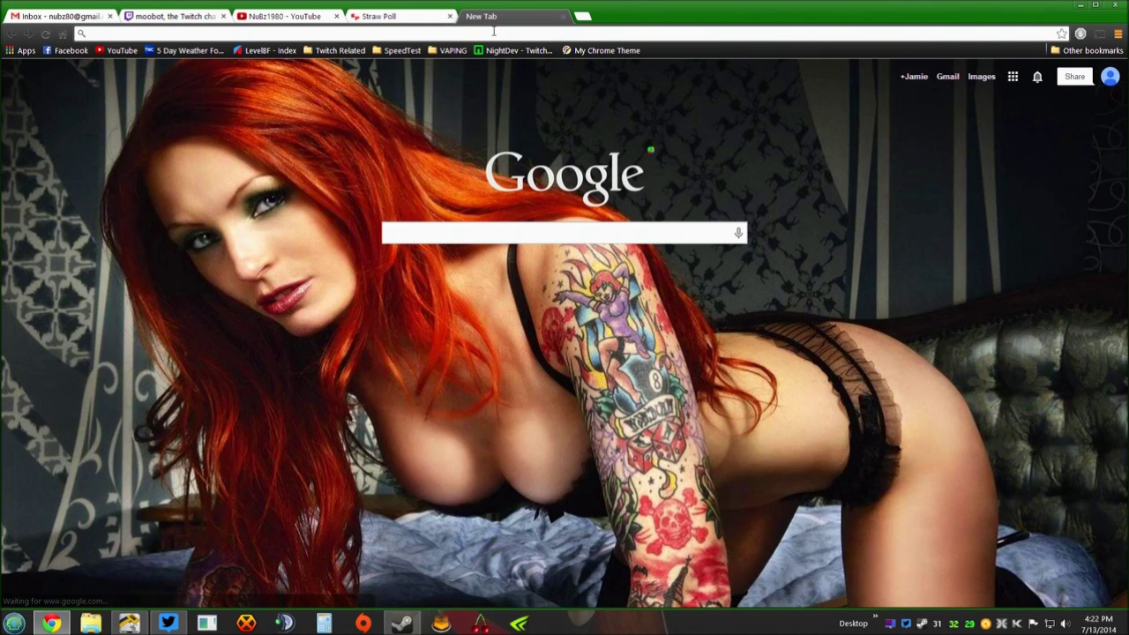
type("nvid")
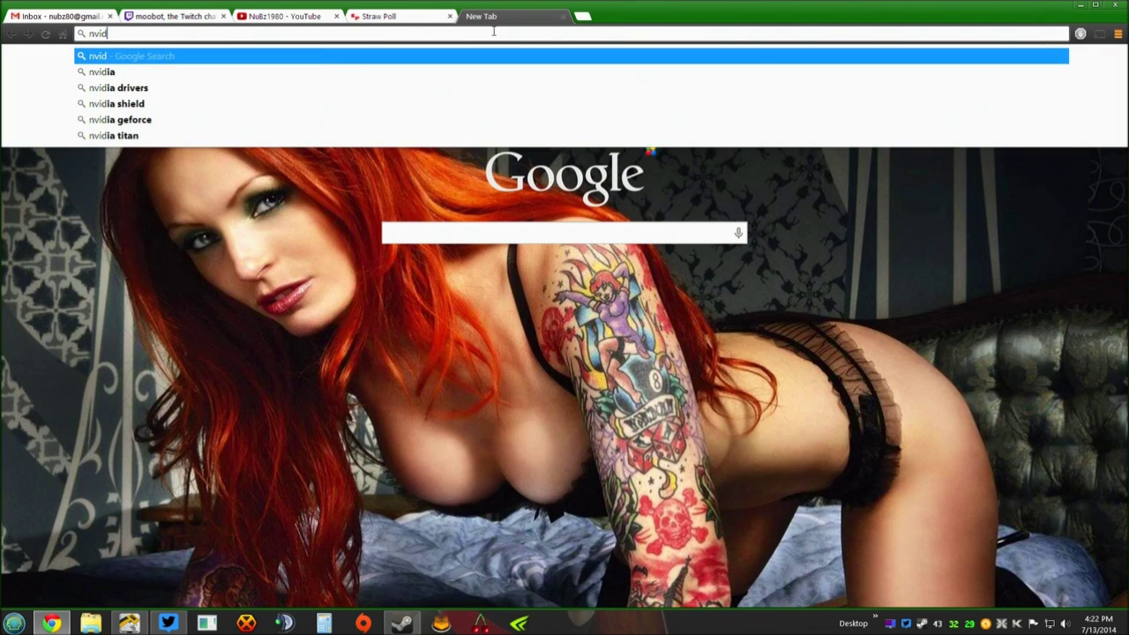
type("iai")
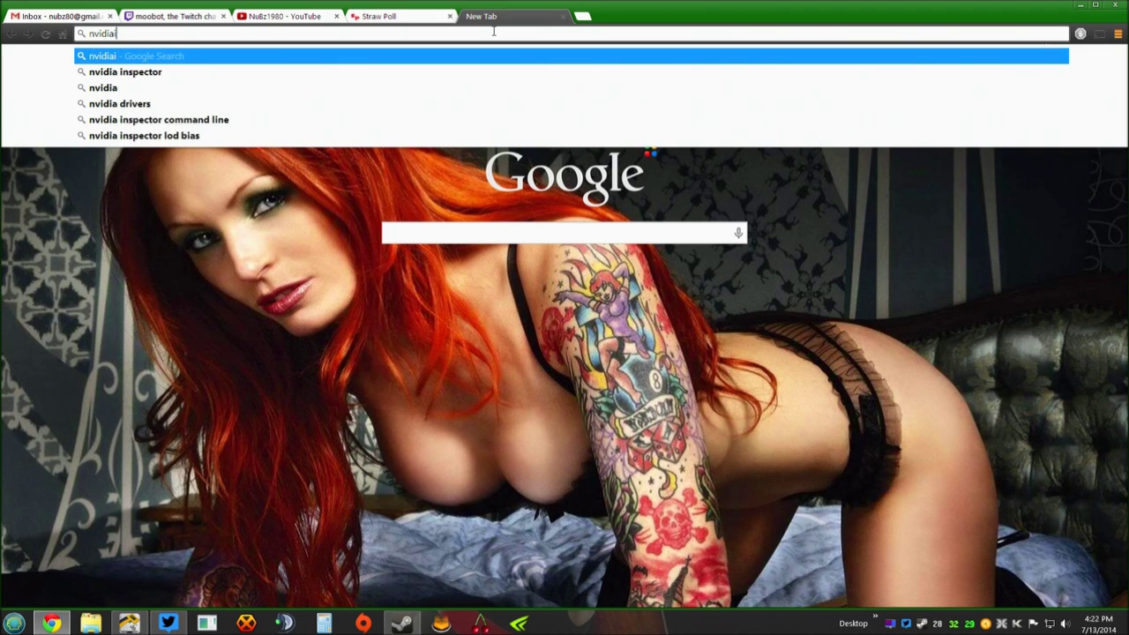
key("BackSpace")
type("i")
key("Down")
key("Return")
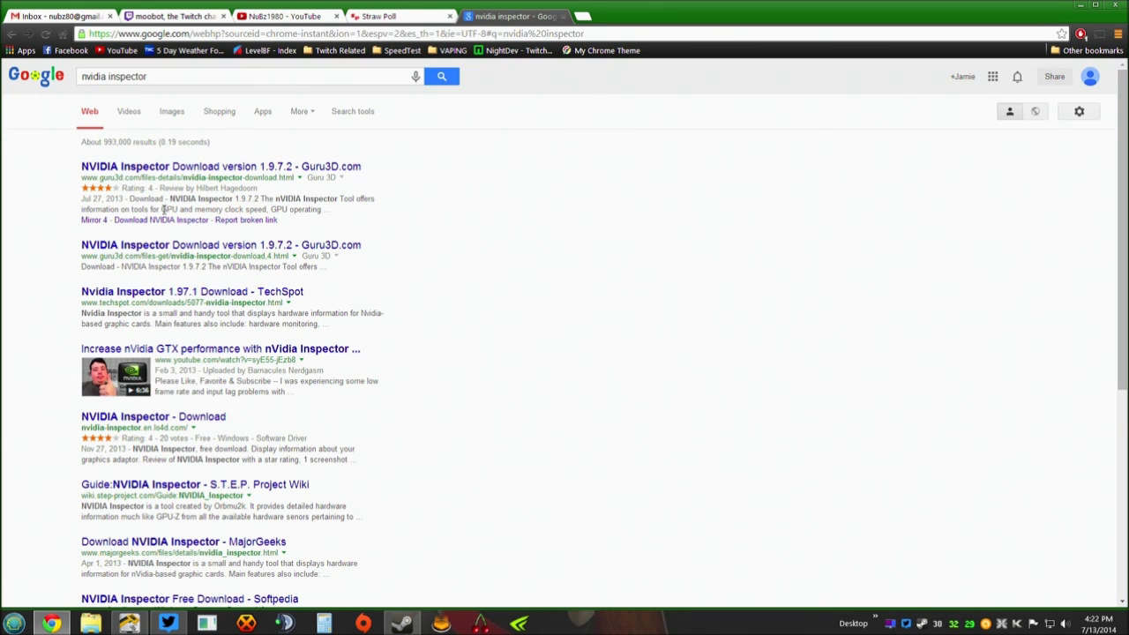
left_click(562, 16)
left_click(1079, 6)
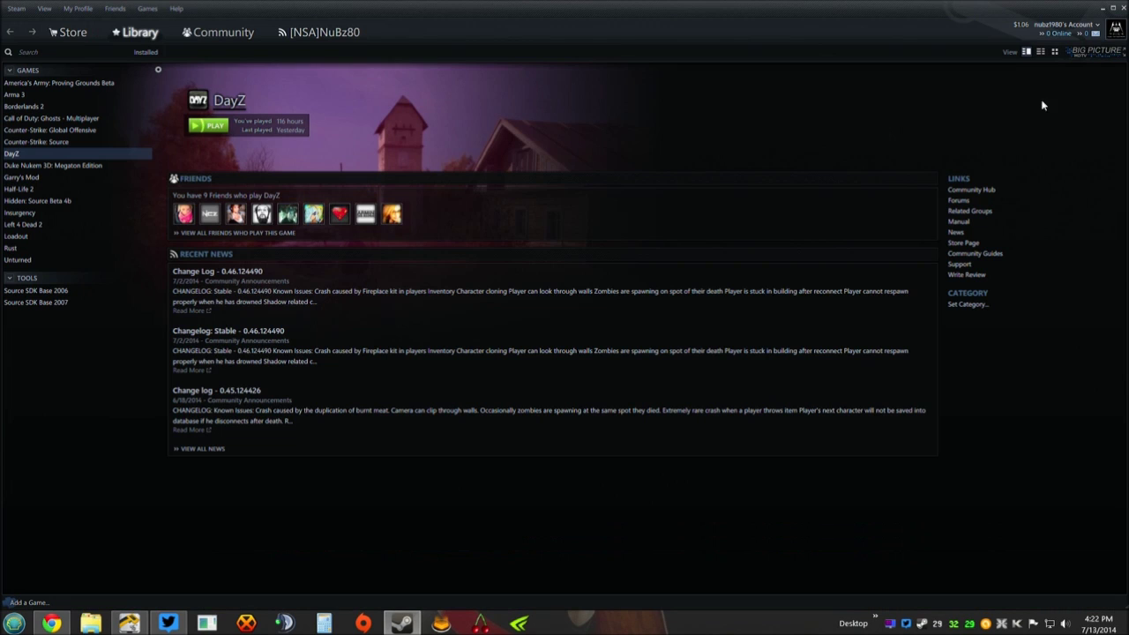
- Start NVIDIA Inspector and open its driver profile settings in a maximised window
left_click(527, 624)
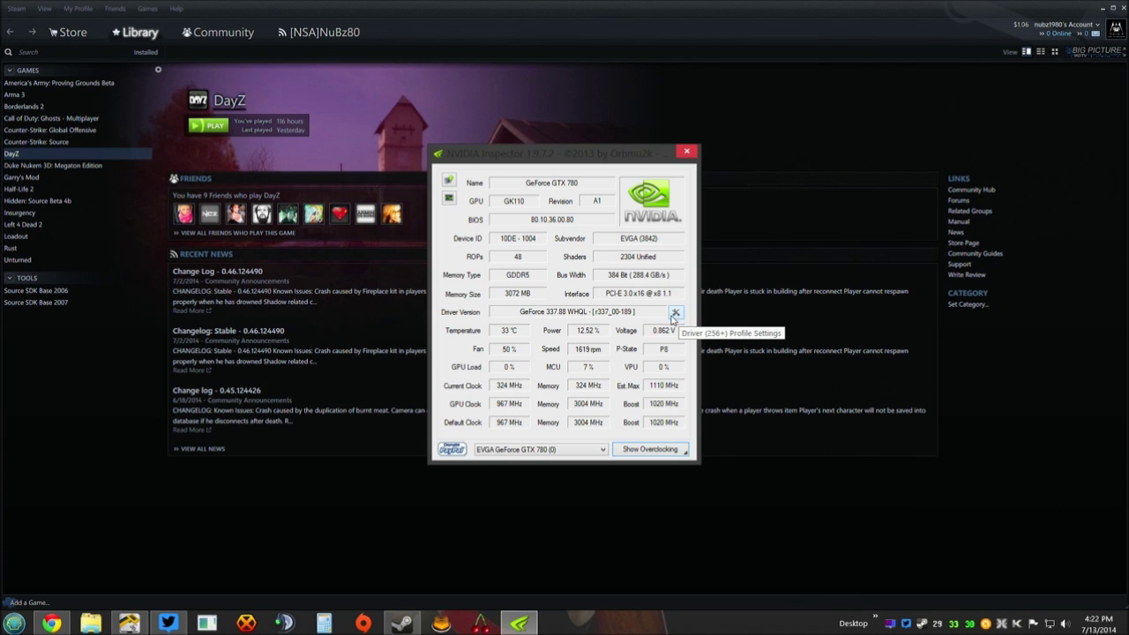
left_click(676, 313)
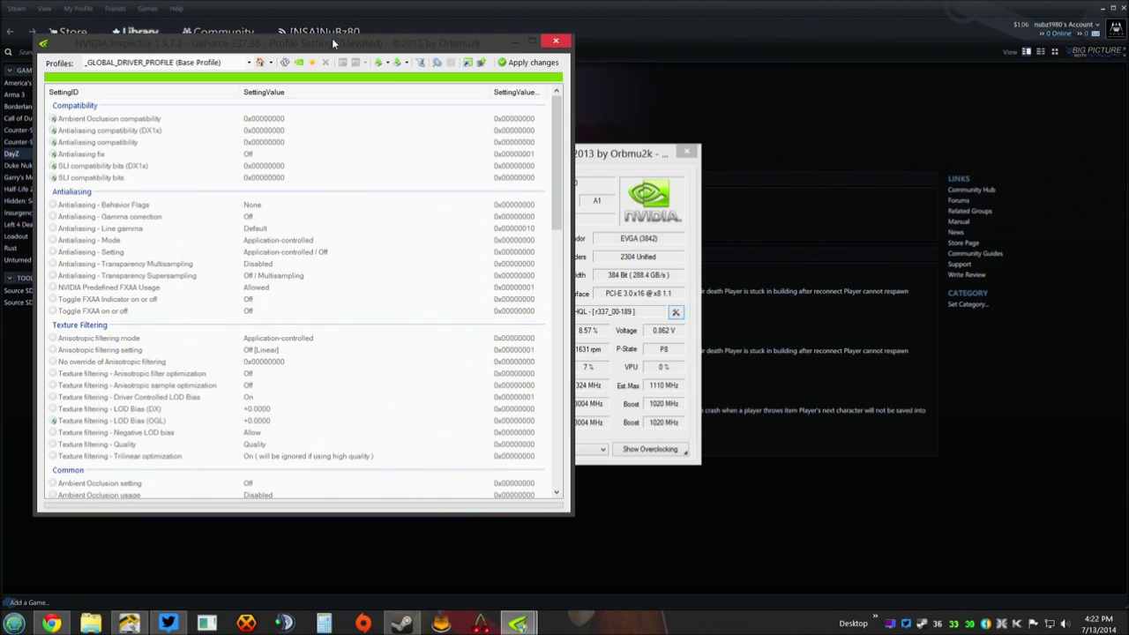
left_click_drag(331, 38, 642, 85)
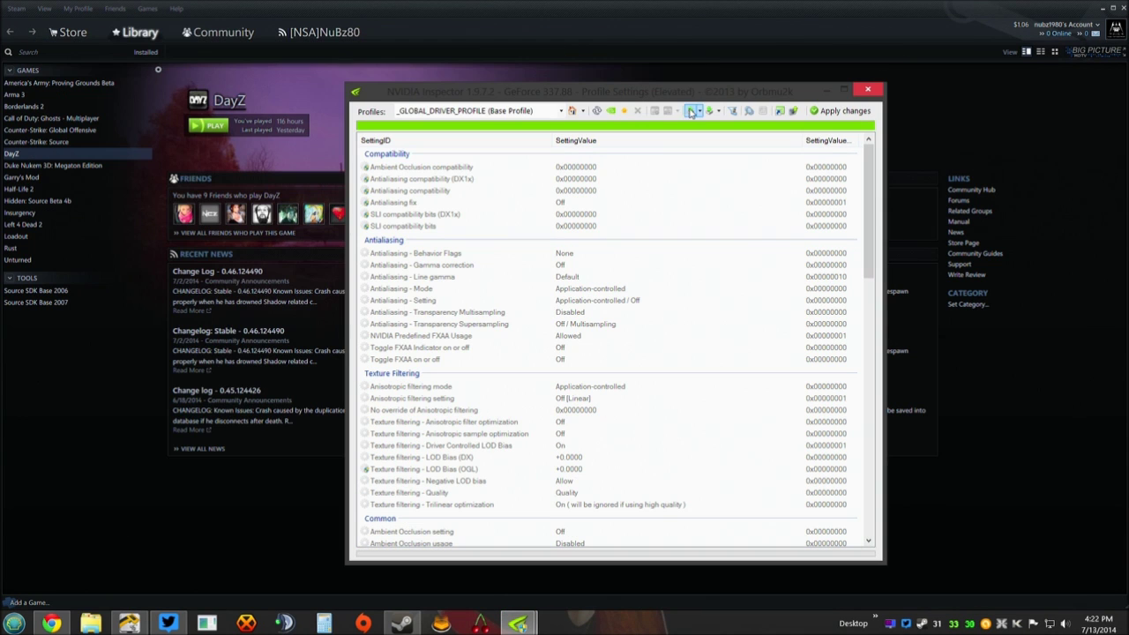
left_click(845, 89)
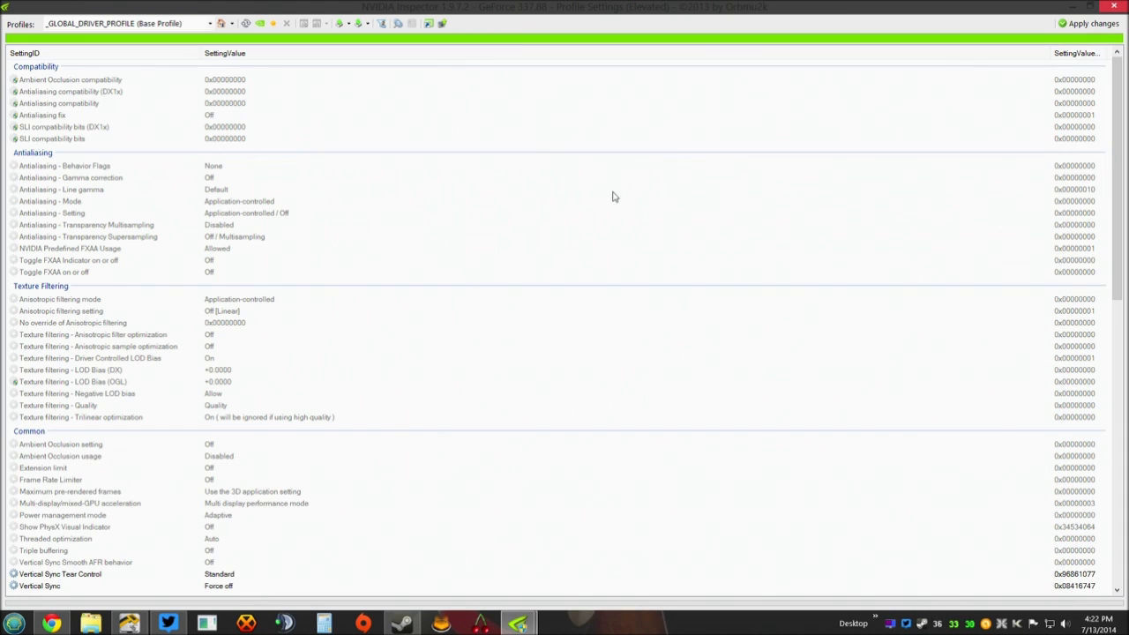
- Find and load the DayZ game profile in the driver profile settings
left_click(139, 25)
type("d")
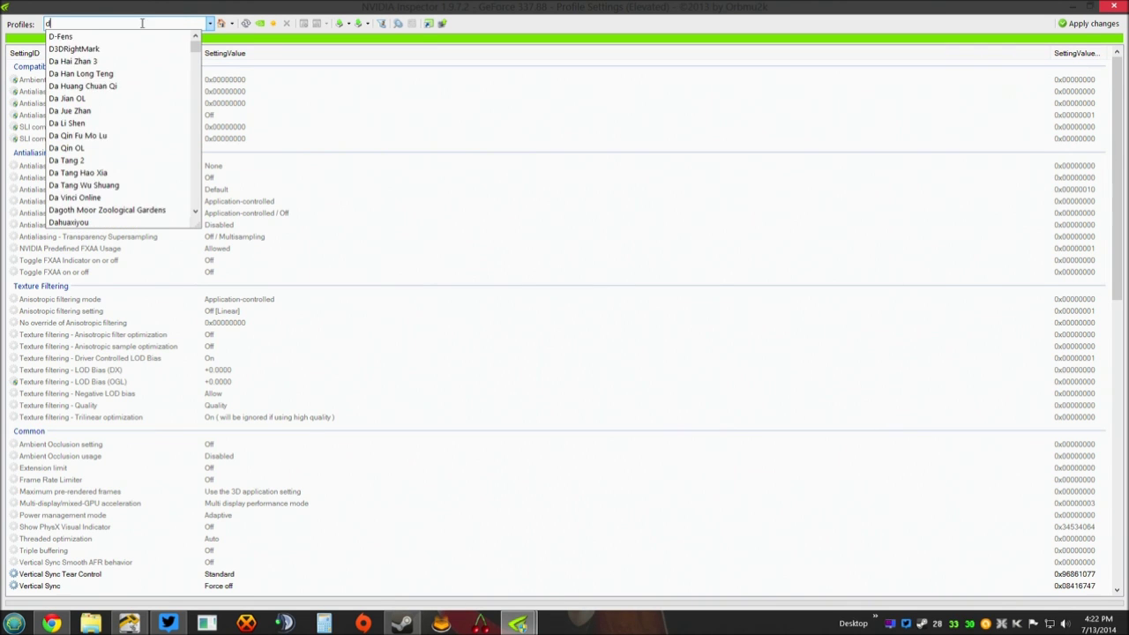
type("ayz")
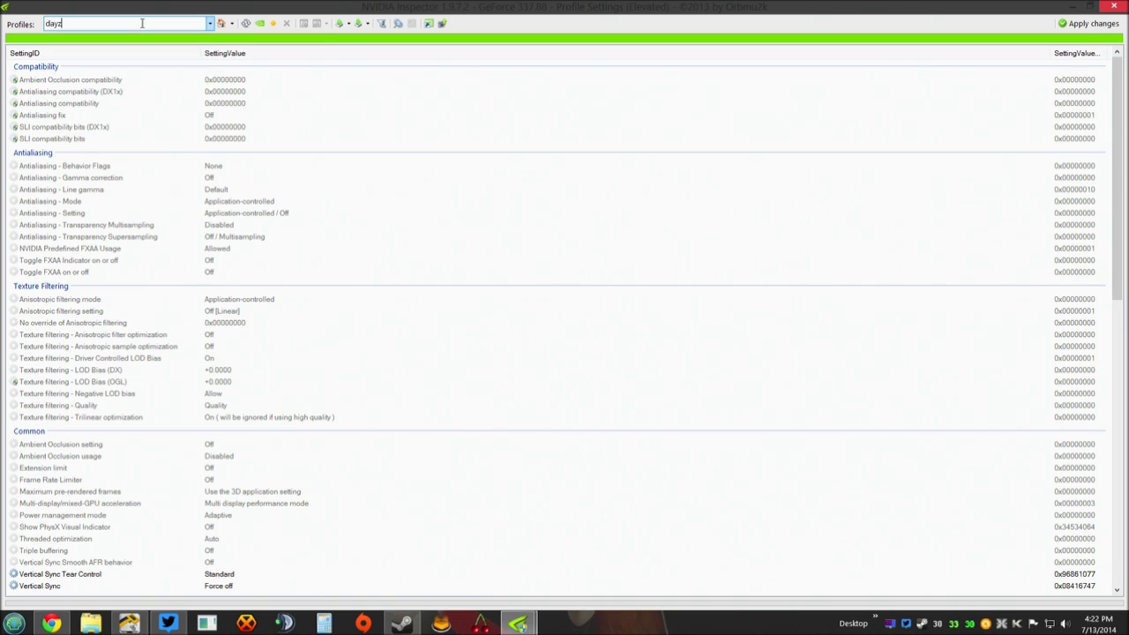
key("BackSpace")
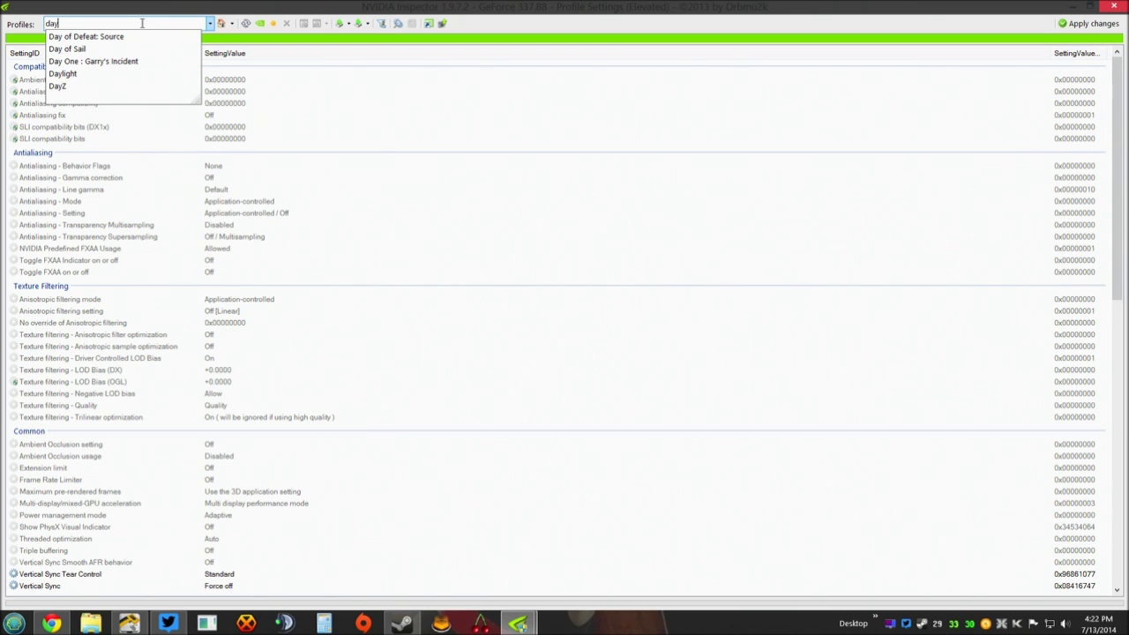
key("Down")
key("Down")
key("Down")
key("Down")
key("Down")
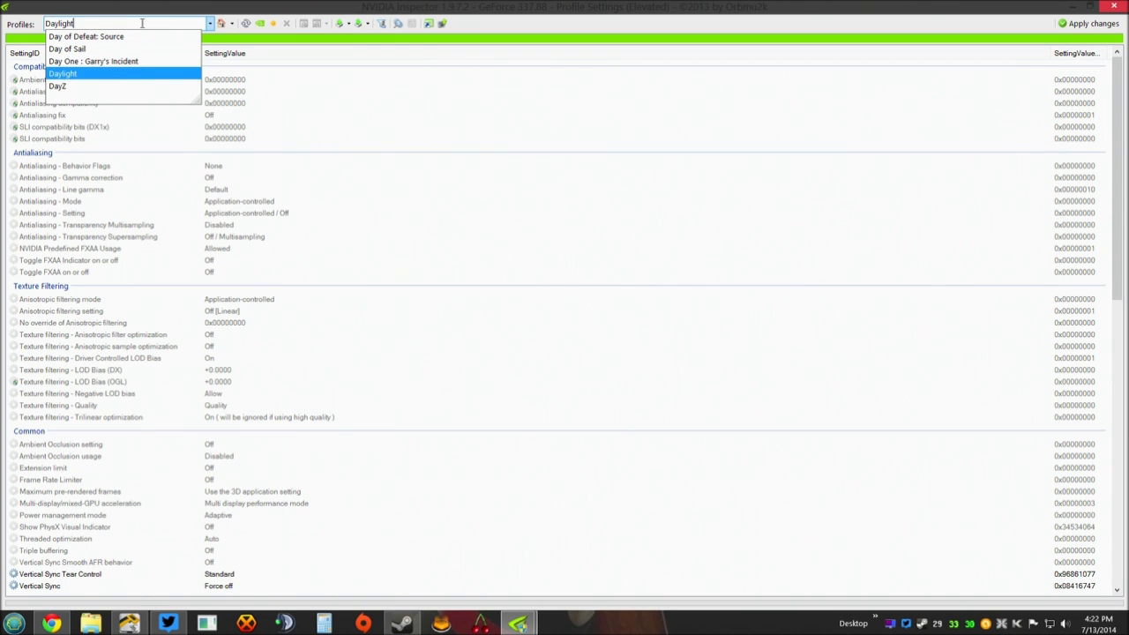
key("Return")
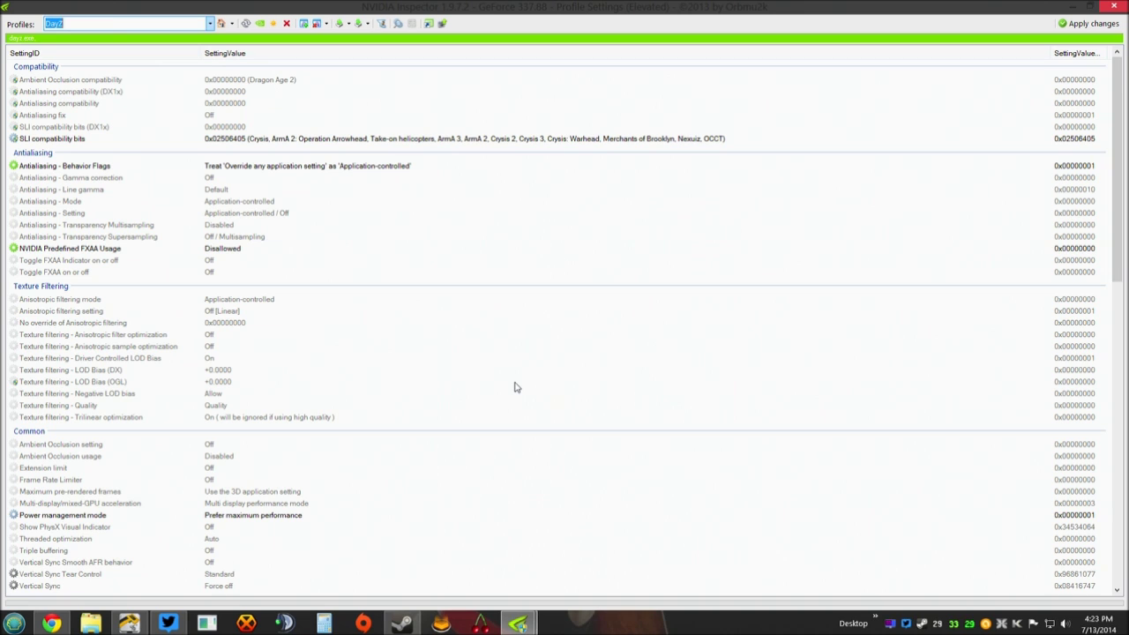
- Switch the loaded profile from DayZ to DC Universe Online
key("Down")
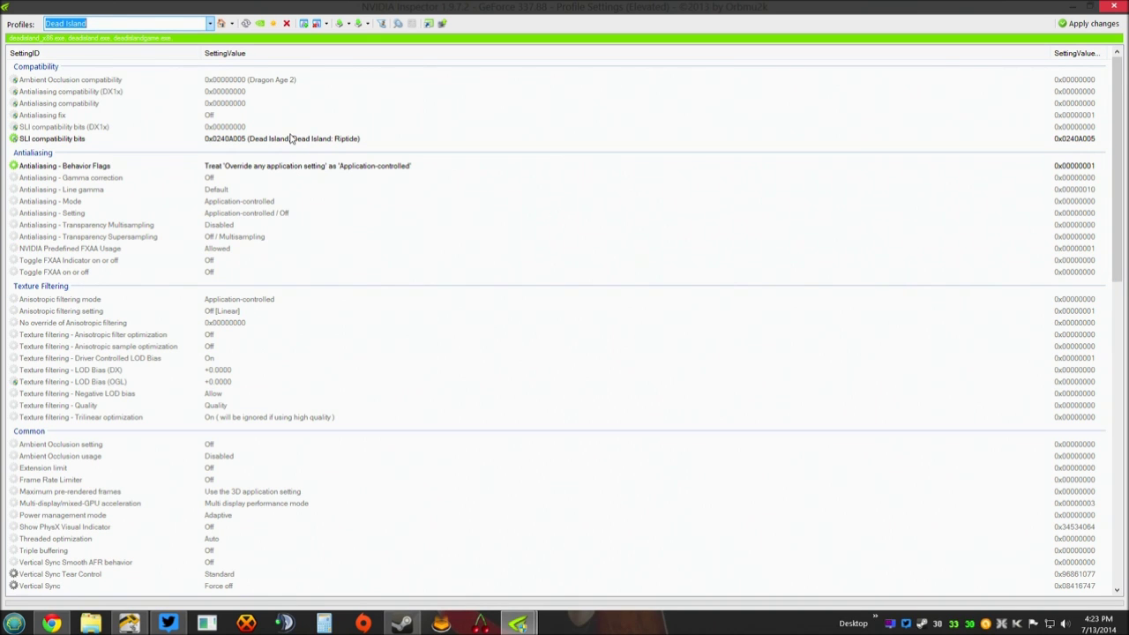
key("Up")
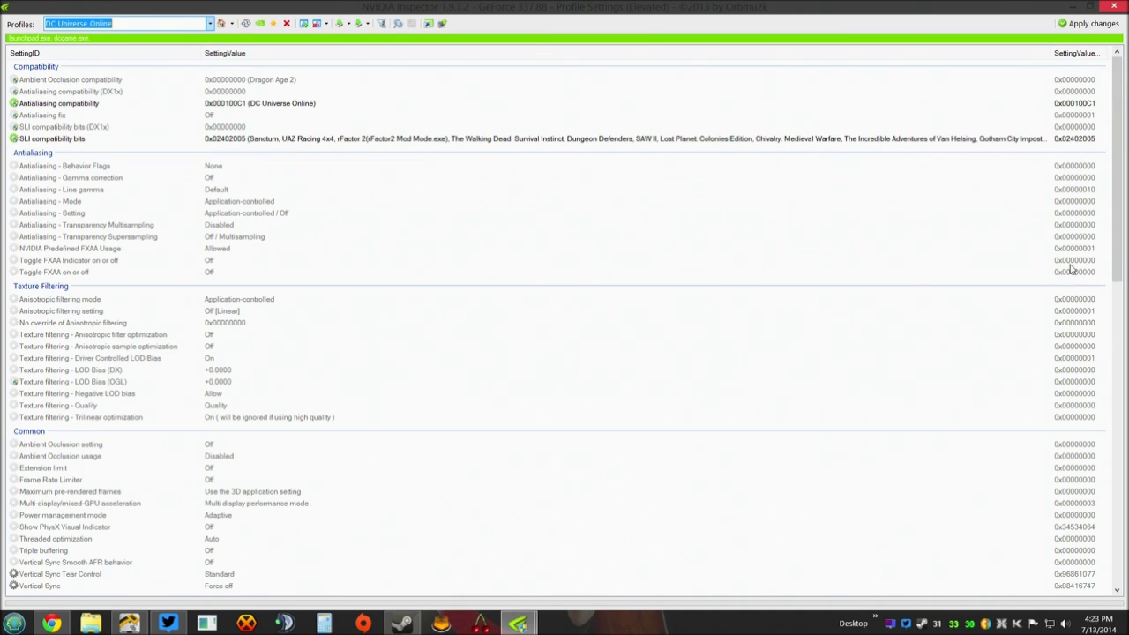
mouse_move(1113, 212)
left_mouse_down()
mouse_move(1098, 395)
mouse_move(1098, 215)
left_mouse_up()
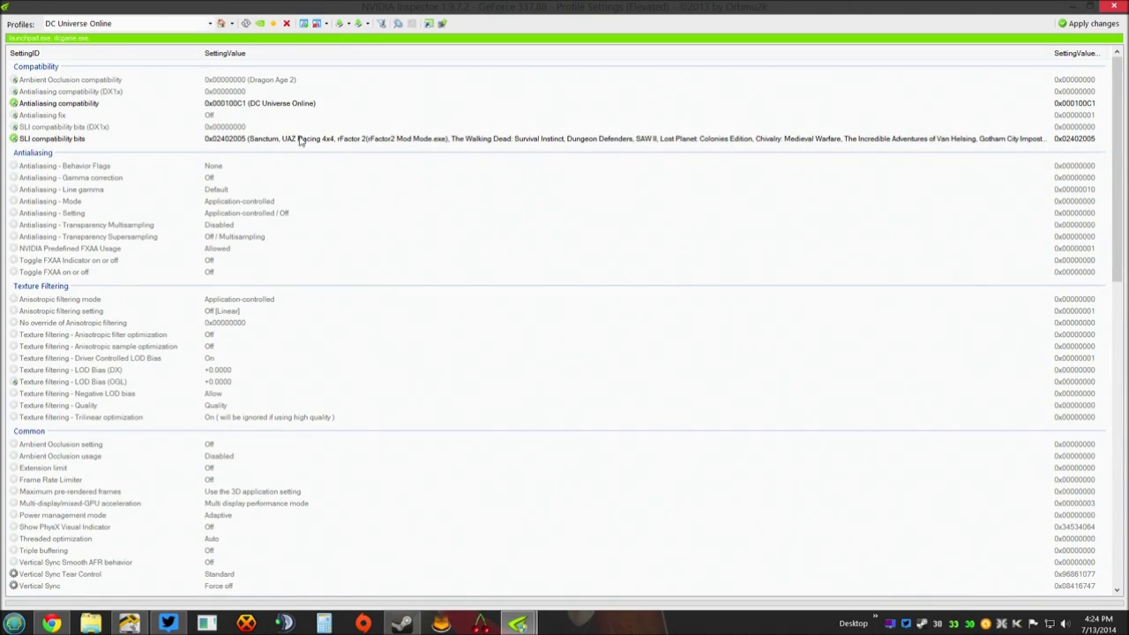
- Set the profile's SLI compatibility bits to 0x02506405, the value for Crysis, ArmA 2: Operation Arrowhead and ArmA 3
left_click(220, 141)
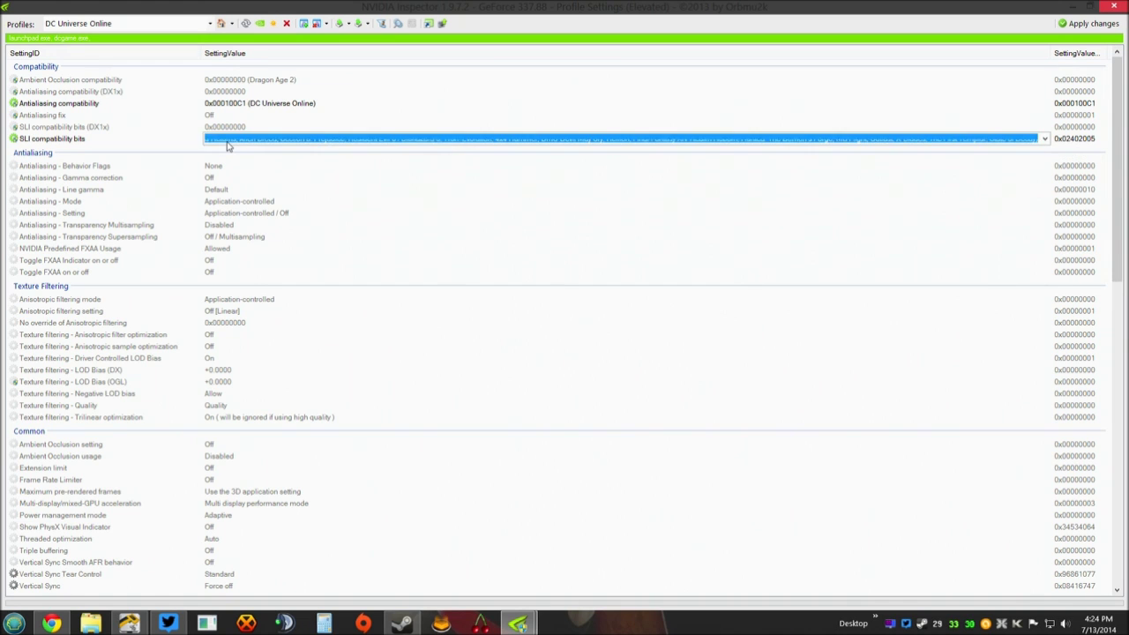
left_click(1044, 141)
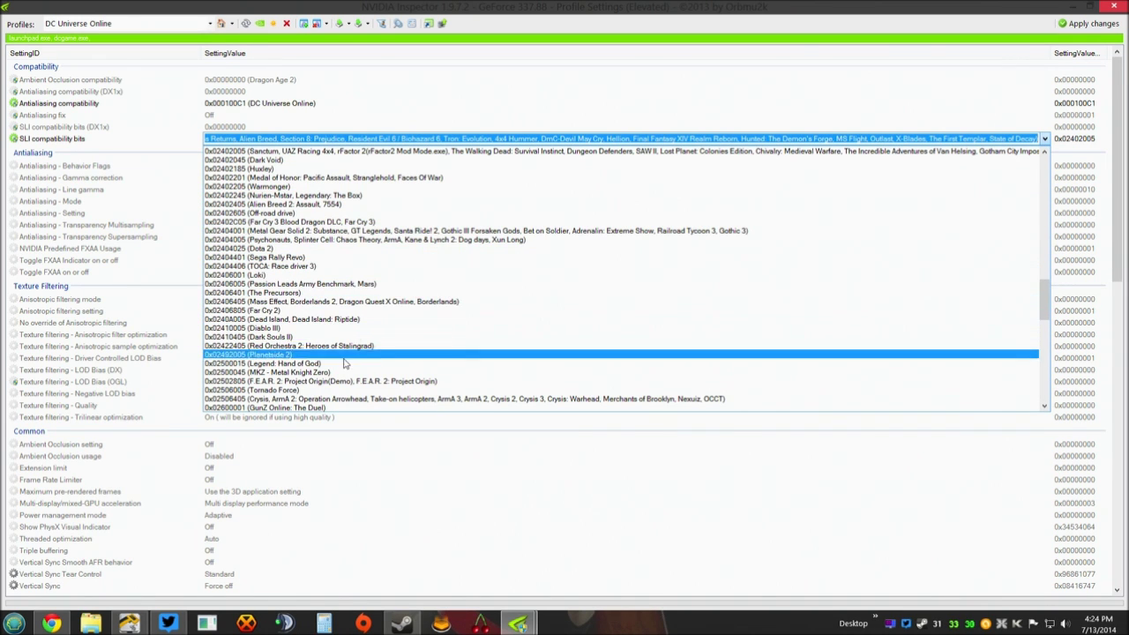
left_click(339, 400)
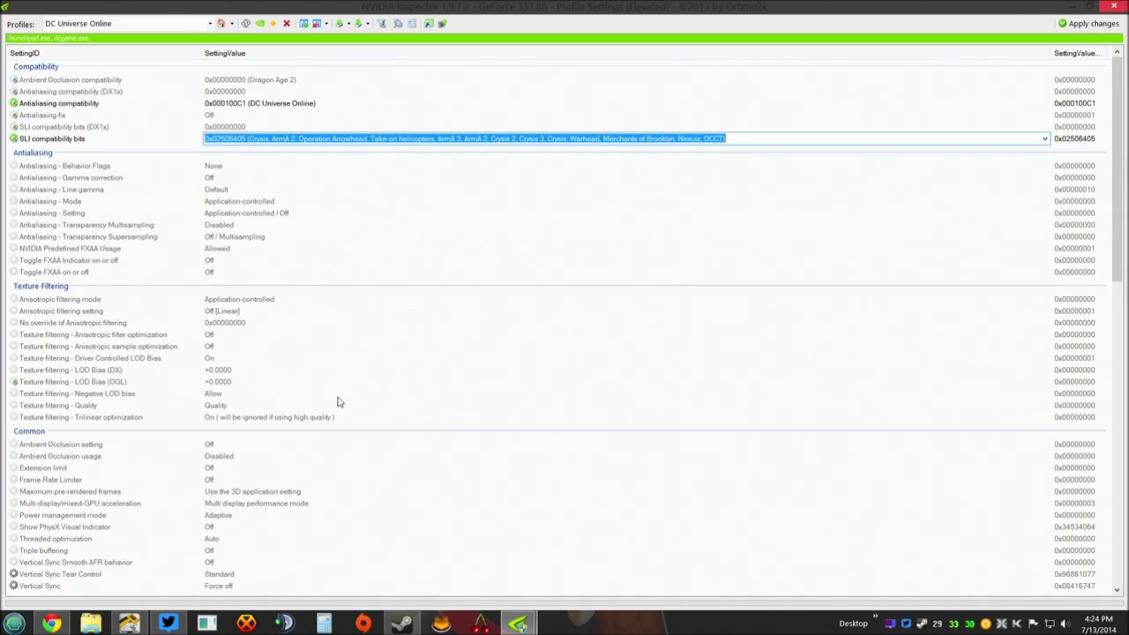
left_click(840, 95)
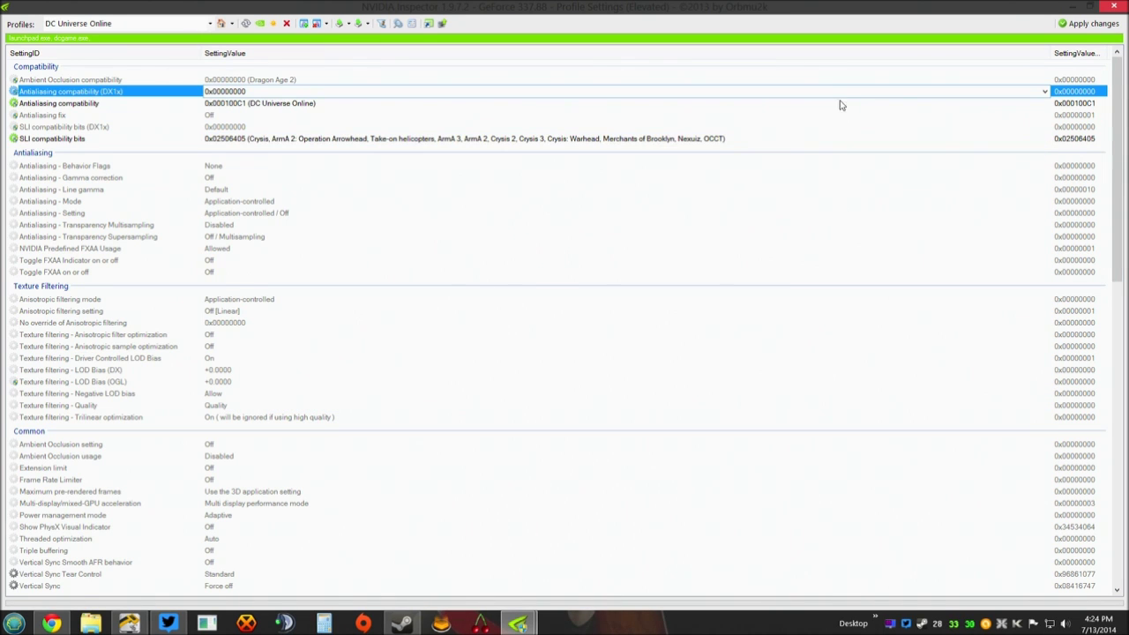
- Set the number of GPUs to use on SLI rendering mode to SLI_GPU_COUNT_TWO in the profile's SLI settings
left_click_drag(1116, 190, 1112, 348)
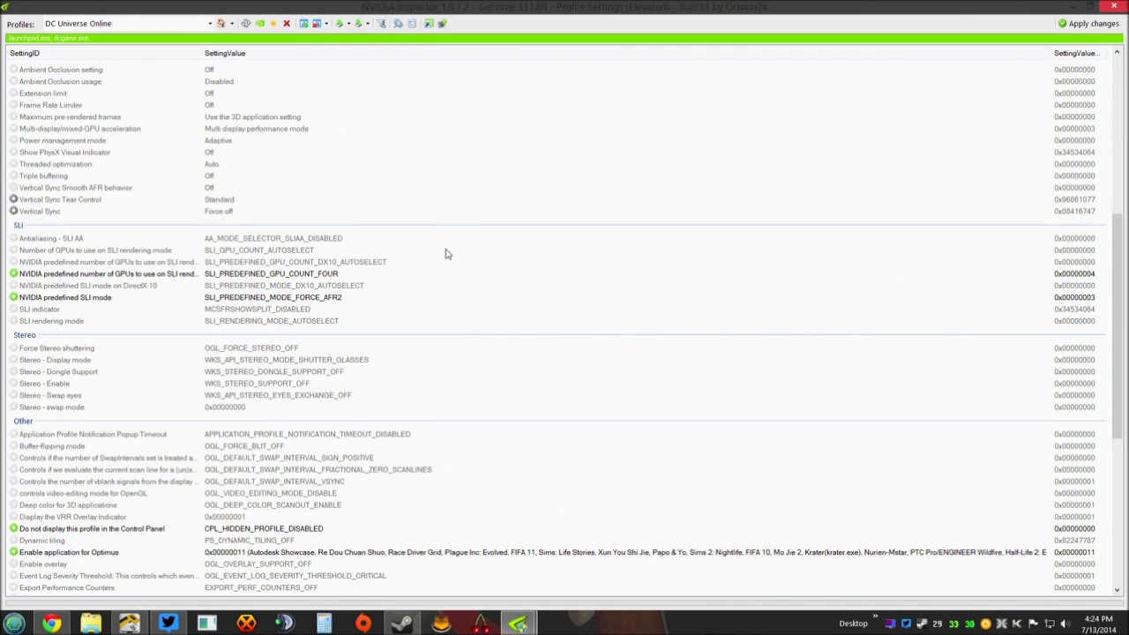
mouse_move(1114, 290)
left_mouse_down()
mouse_move(1120, 119)
mouse_move(1109, 290)
left_mouse_up()
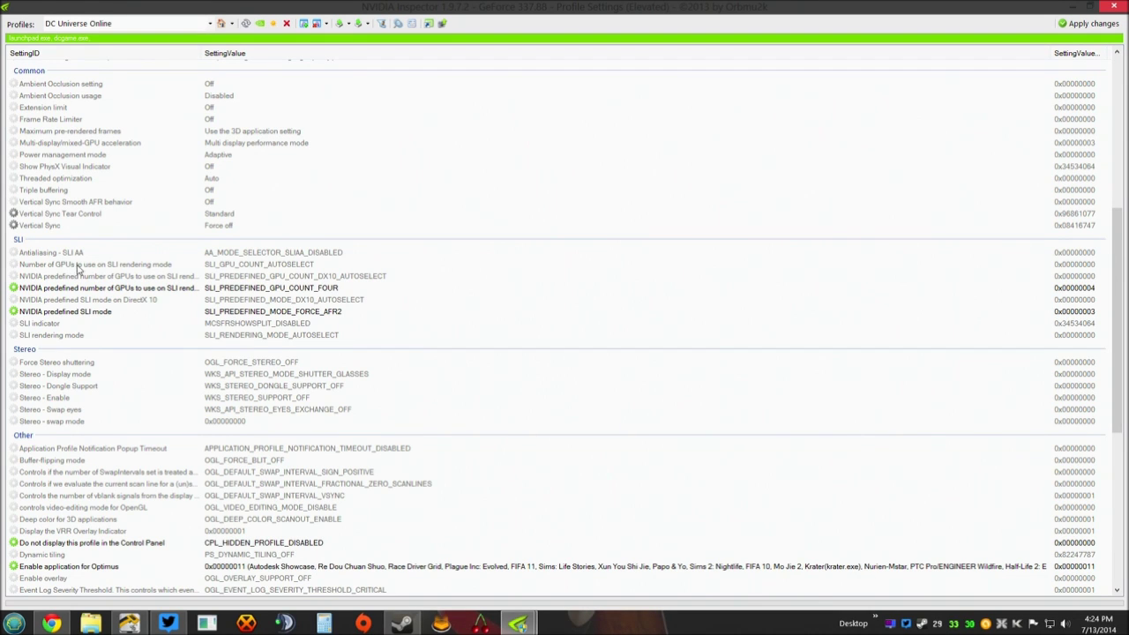
left_click(87, 266)
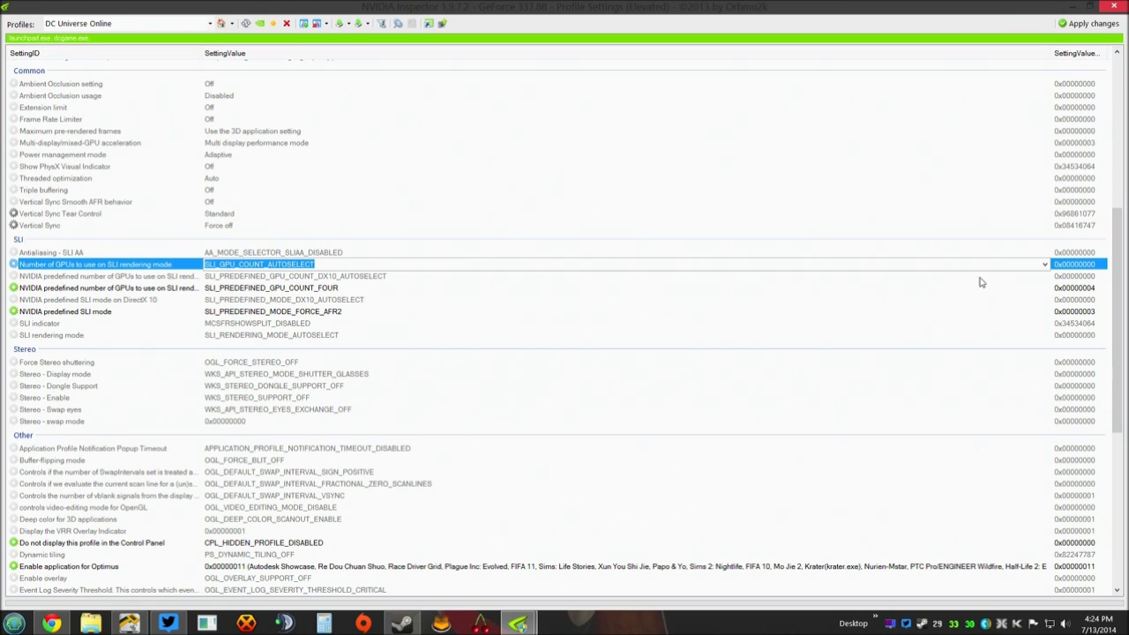
left_click(1044, 265)
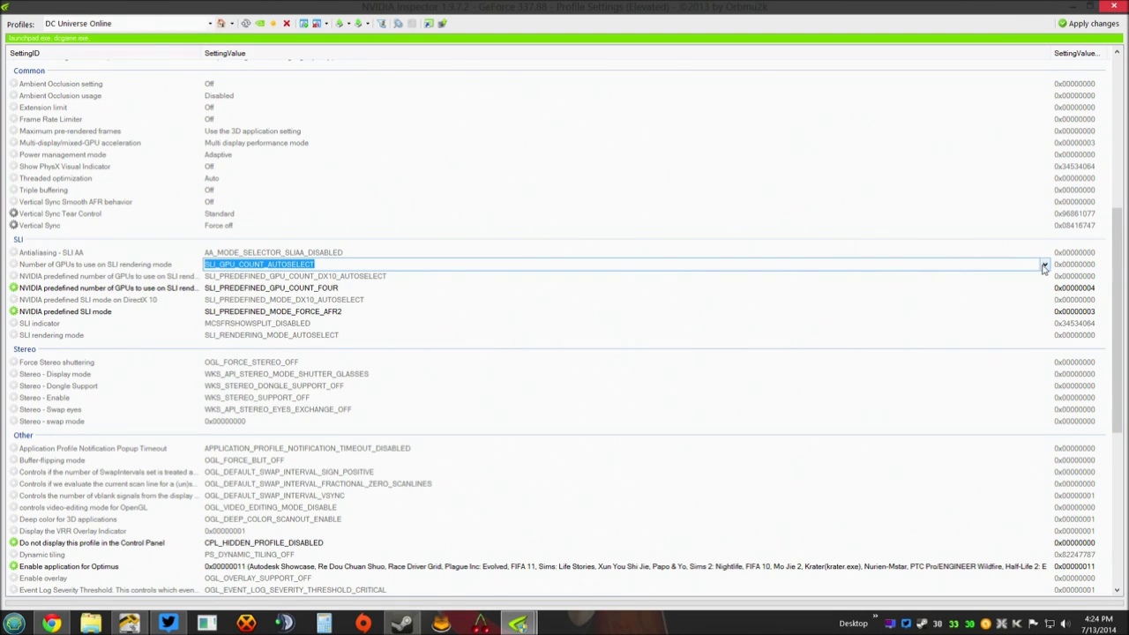
left_click(1044, 265)
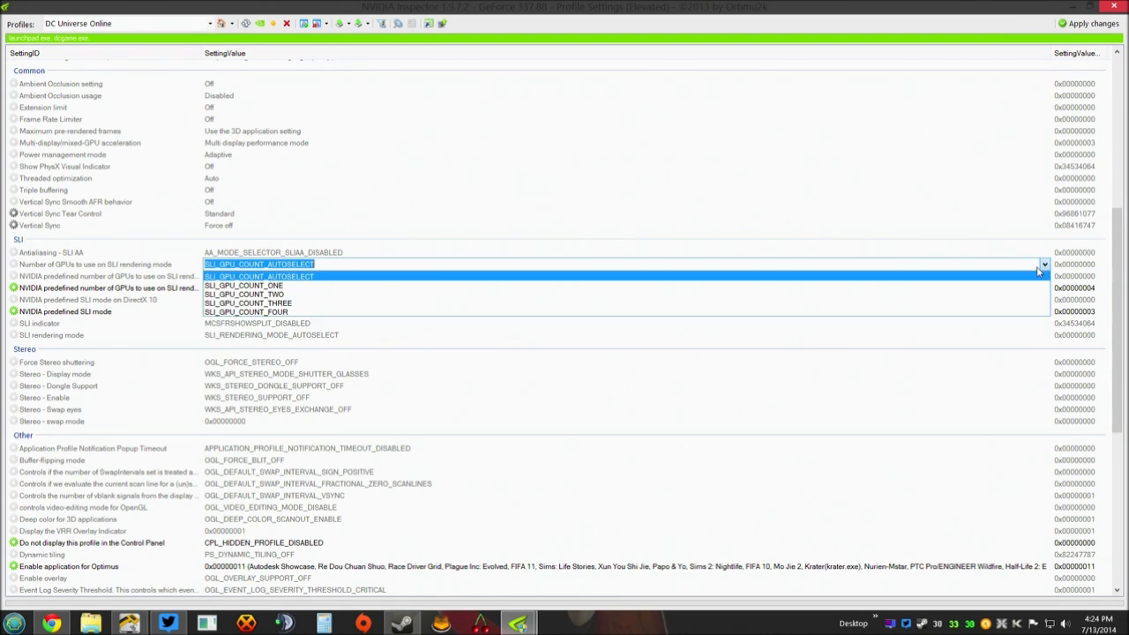
left_click(694, 299)
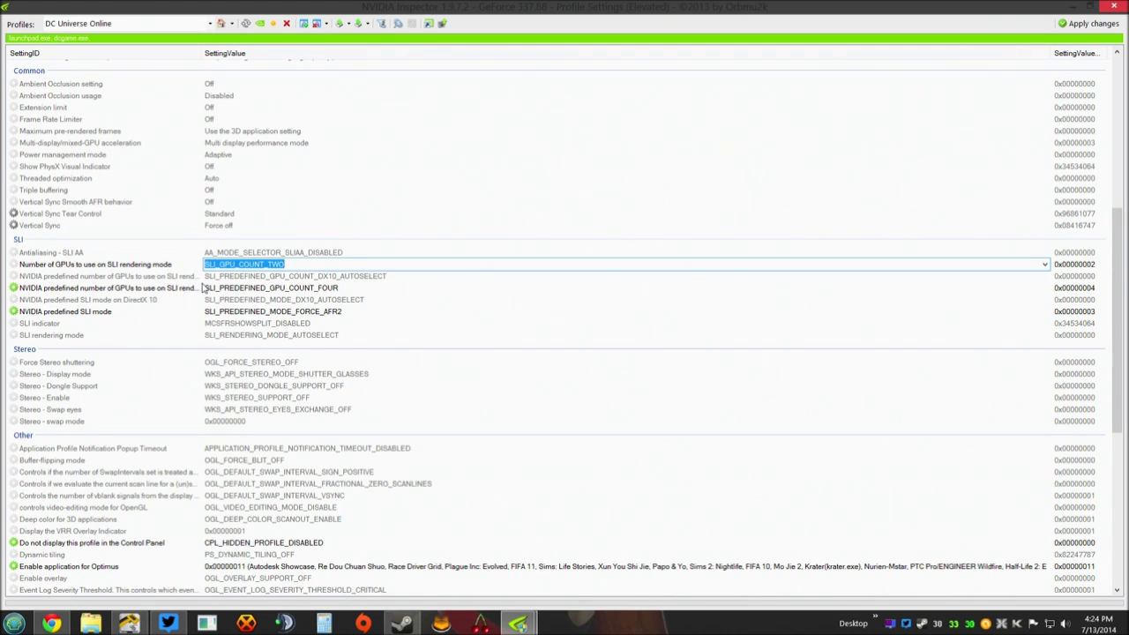
- Set the NVIDIA predefined numbers of GPUs to SLI_PREDEFINED_GPU_COUNT_DX10_TWO for DirectX 10 and SLI_PREDEFINED_GPU_COUNT_TWO for the general setting
left_click(257, 277)
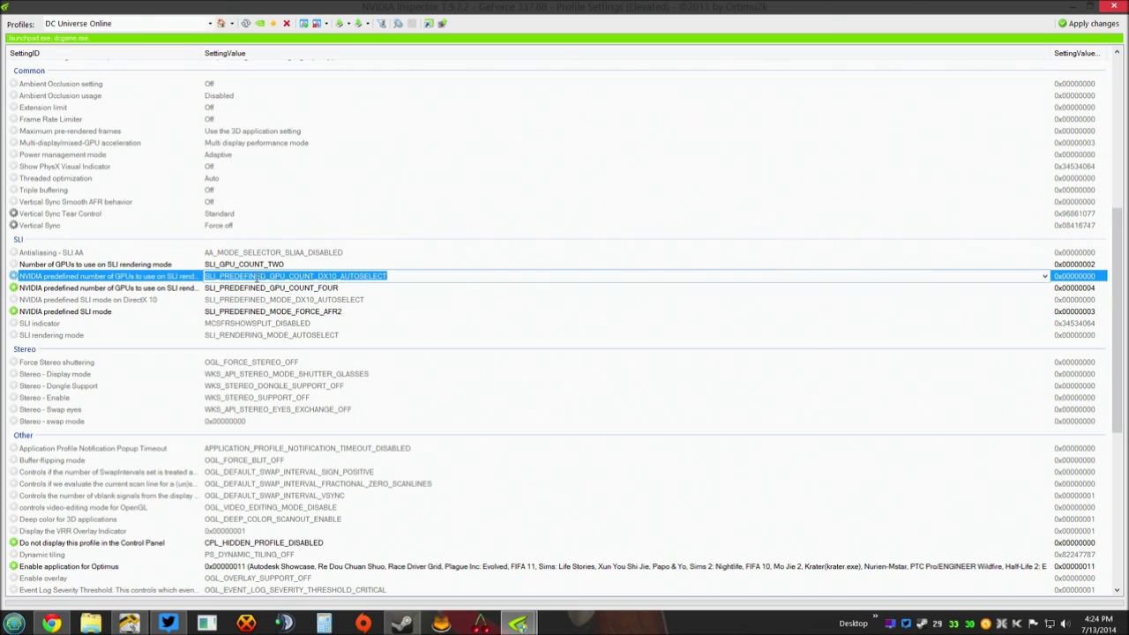
left_click(1045, 276)
left_click(1045, 277)
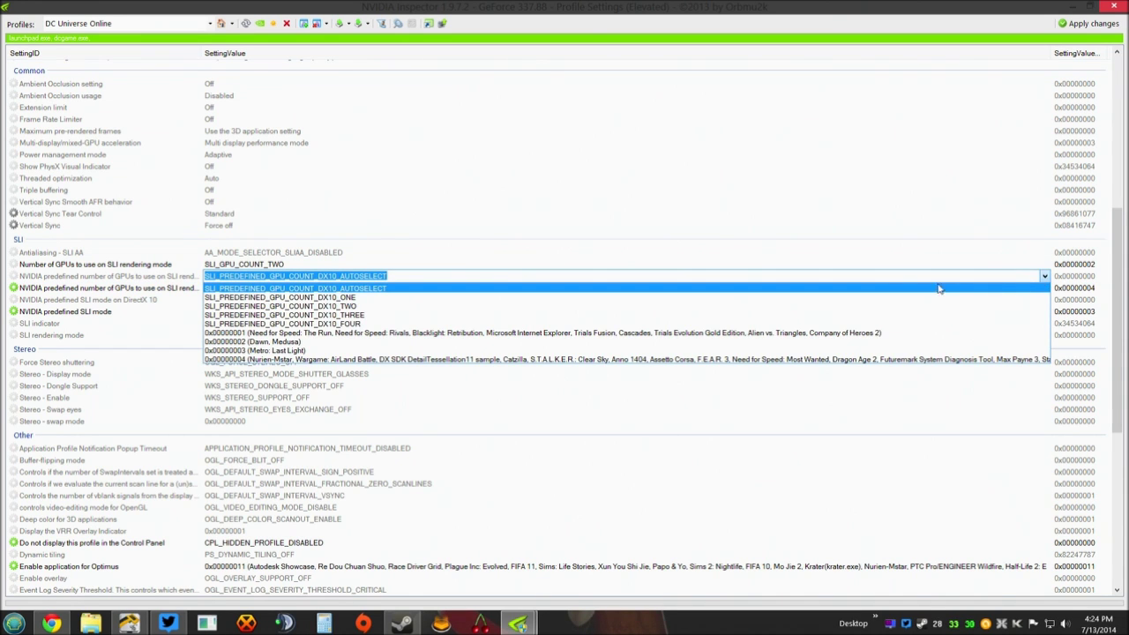
left_click(693, 306)
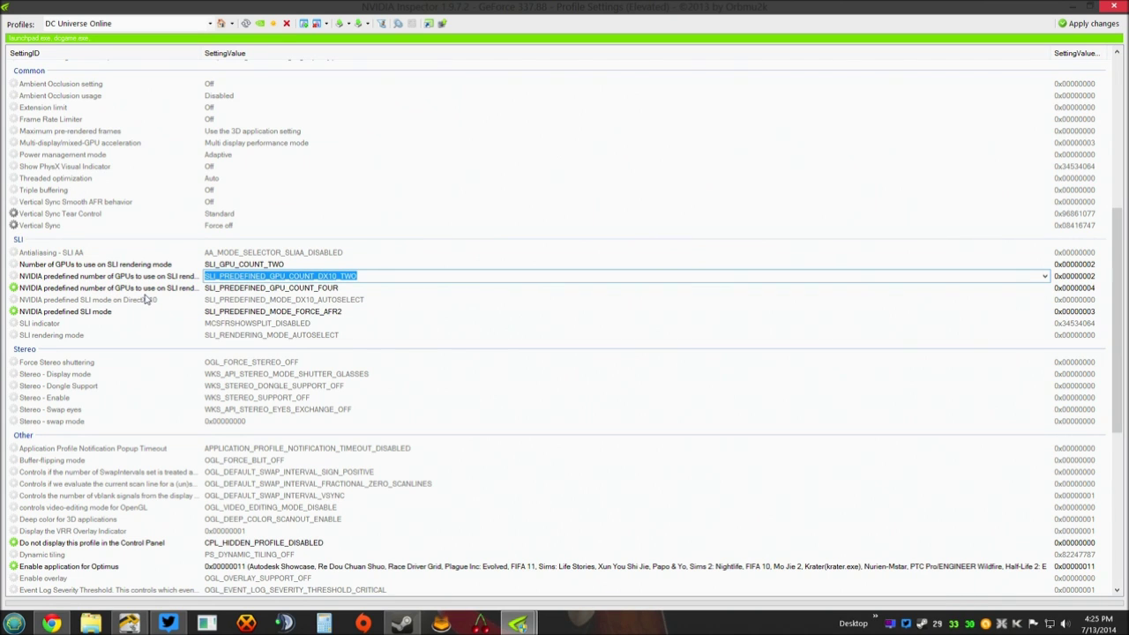
left_click(262, 291)
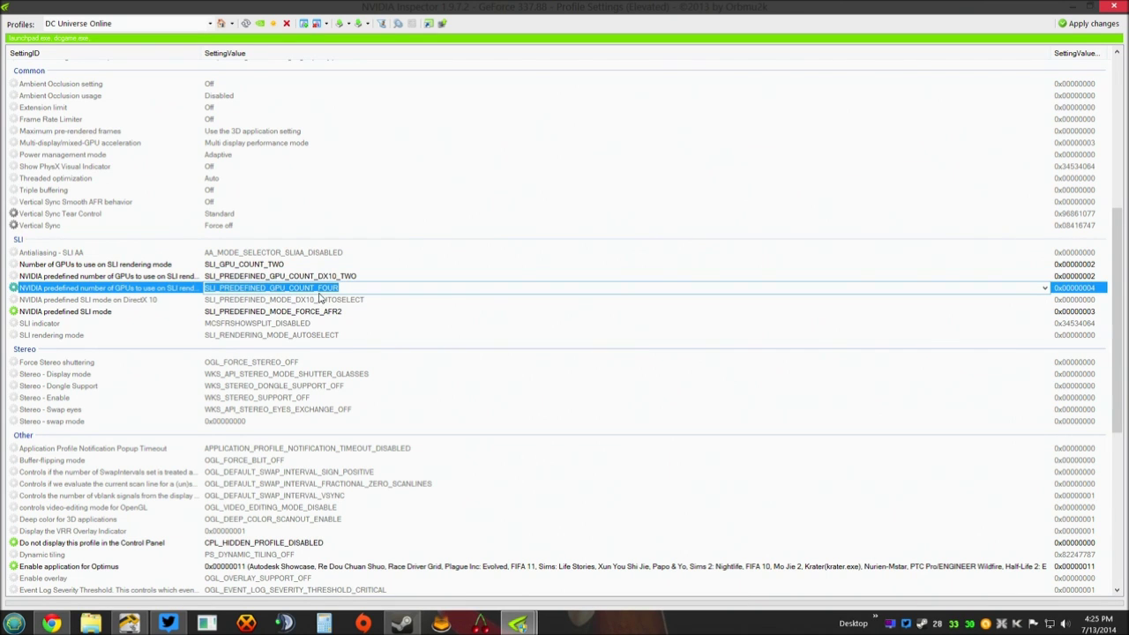
left_click(1044, 288)
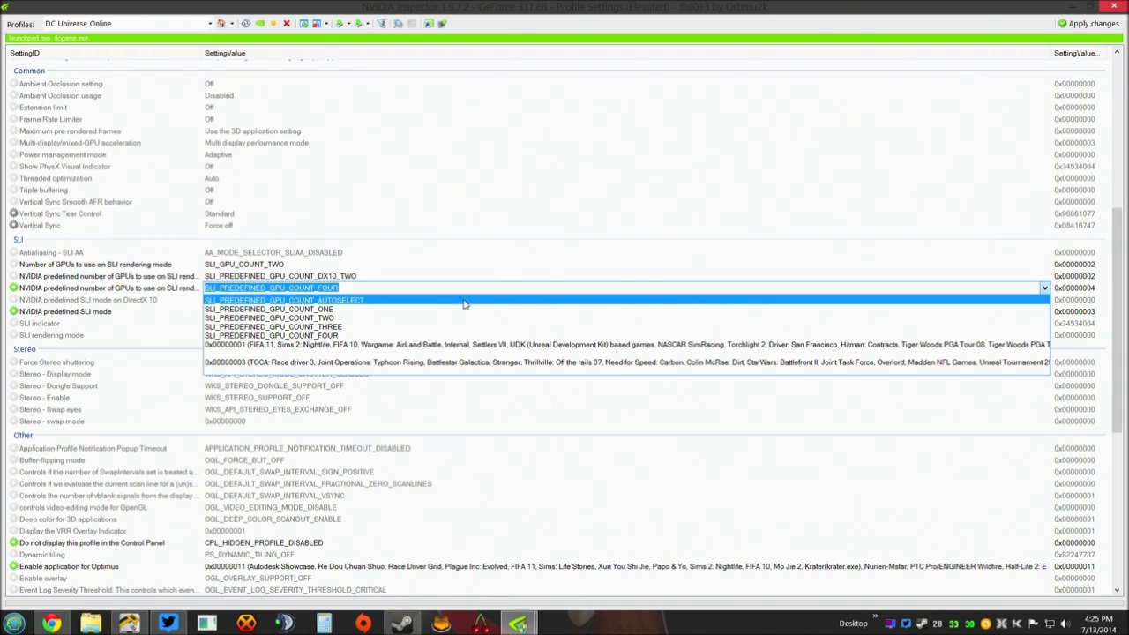
left_click(351, 318)
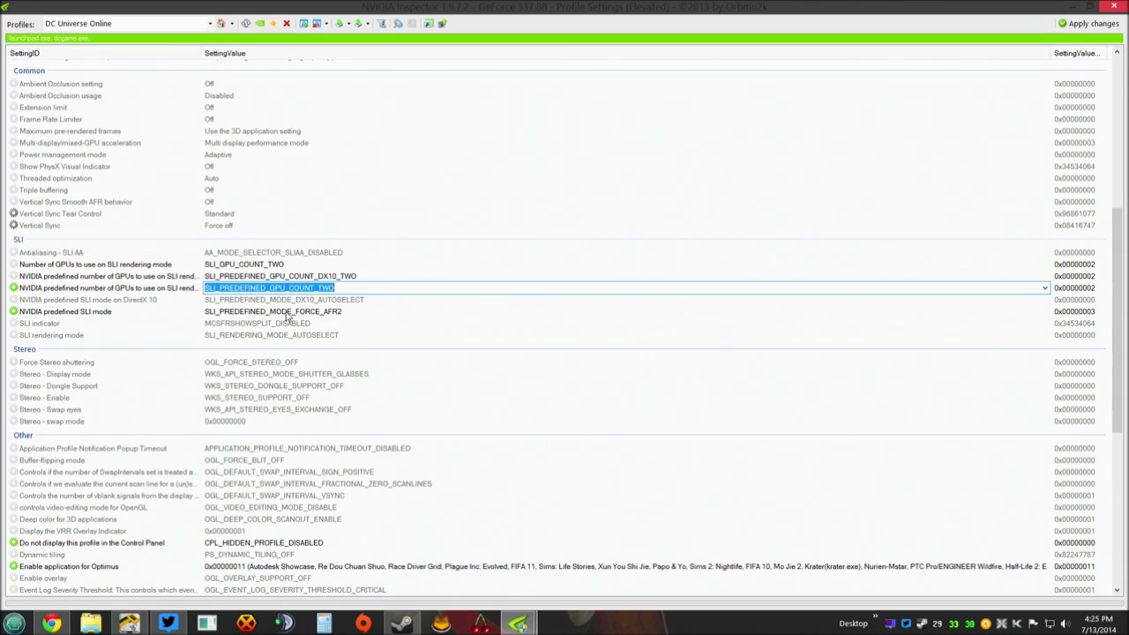
- Set the predefined SLI mode on DirectX 10 to SLI_PREDEFINED_MODE_DX10_FORCE_AFR2 and the general predefined SLI mode to SLI_PREDEFINED_MODE_FORCE_AFR2
left_click(152, 301)
left_click(1043, 301)
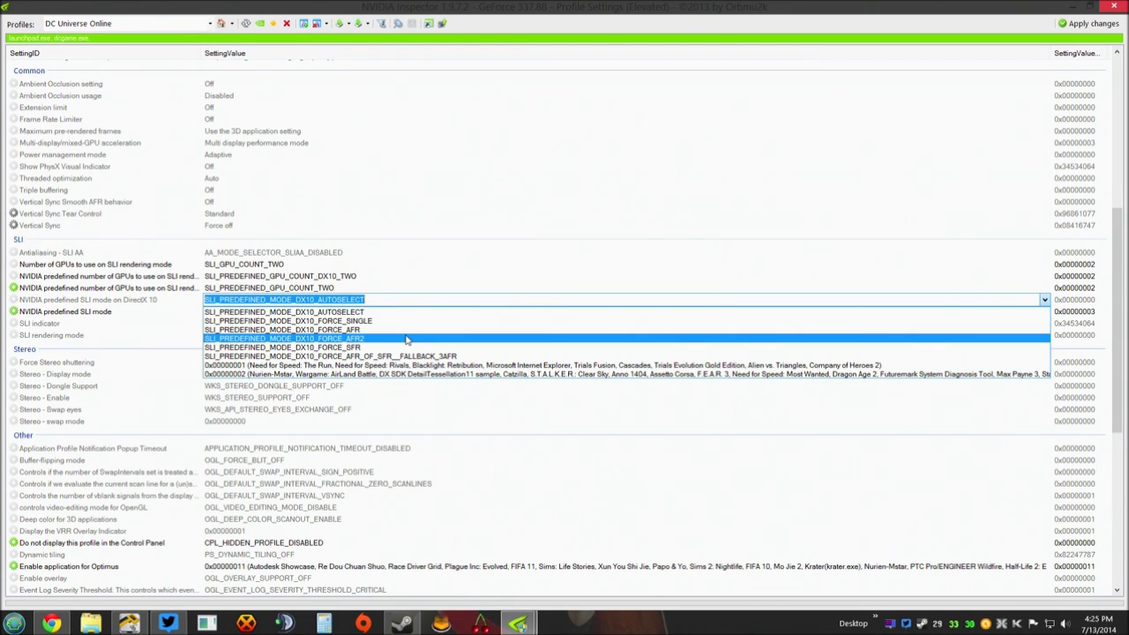
left_click(407, 338)
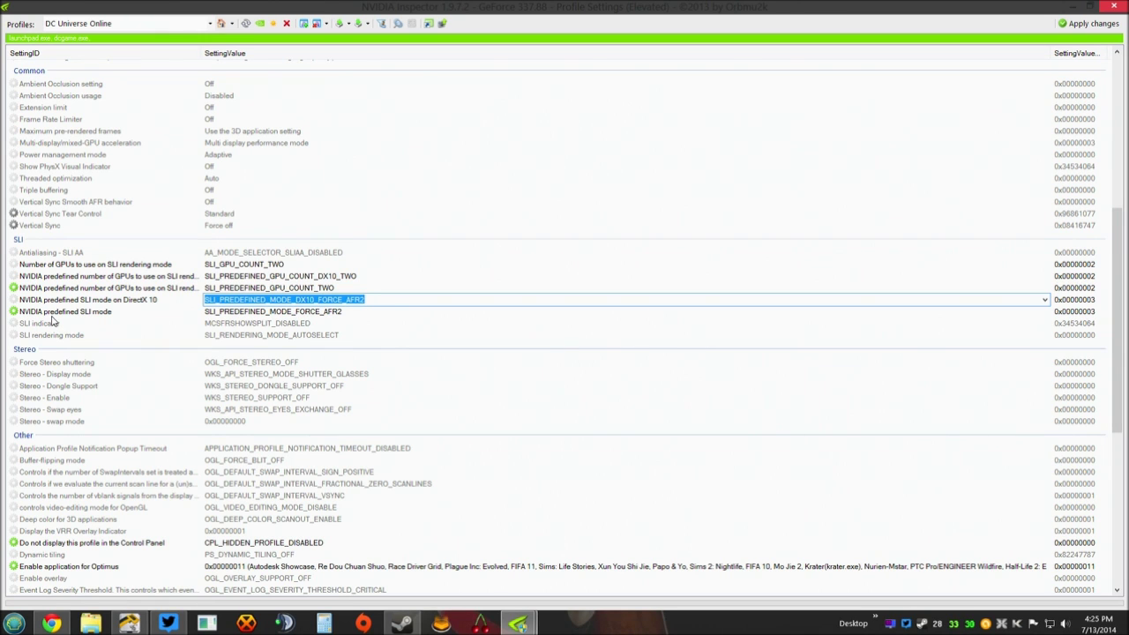
left_click(306, 314)
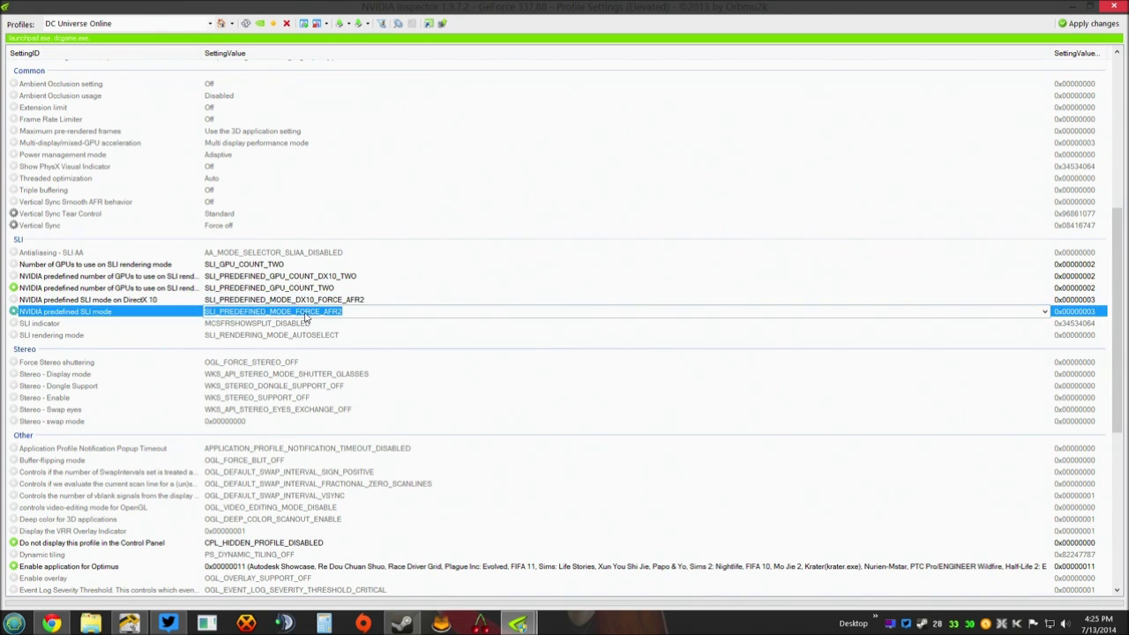
left_click(1044, 312)
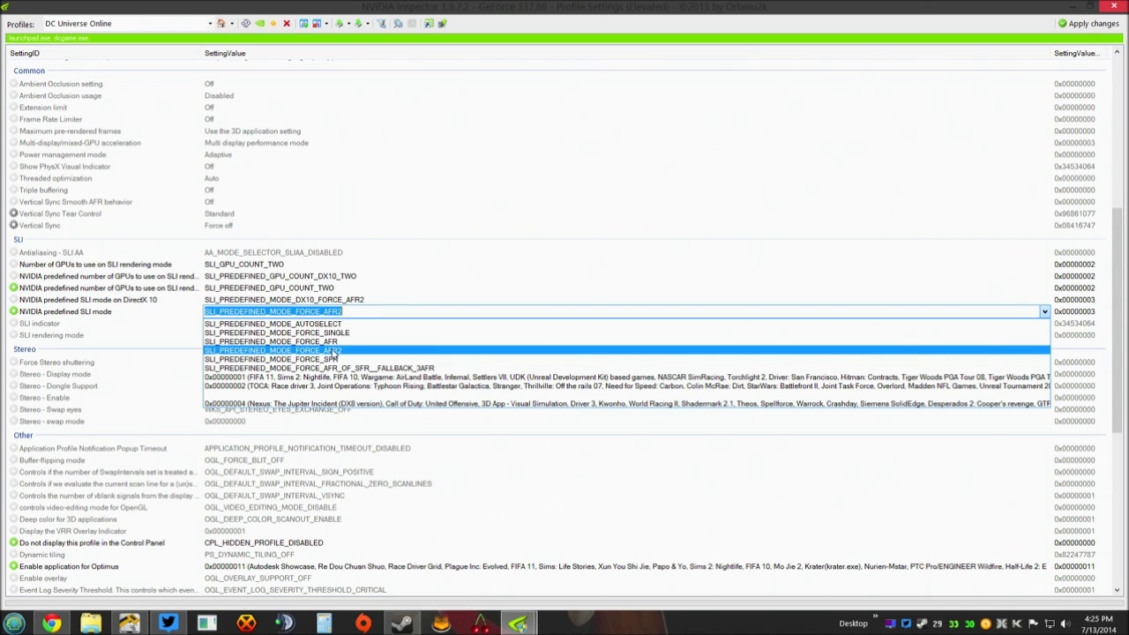
left_click(336, 351)
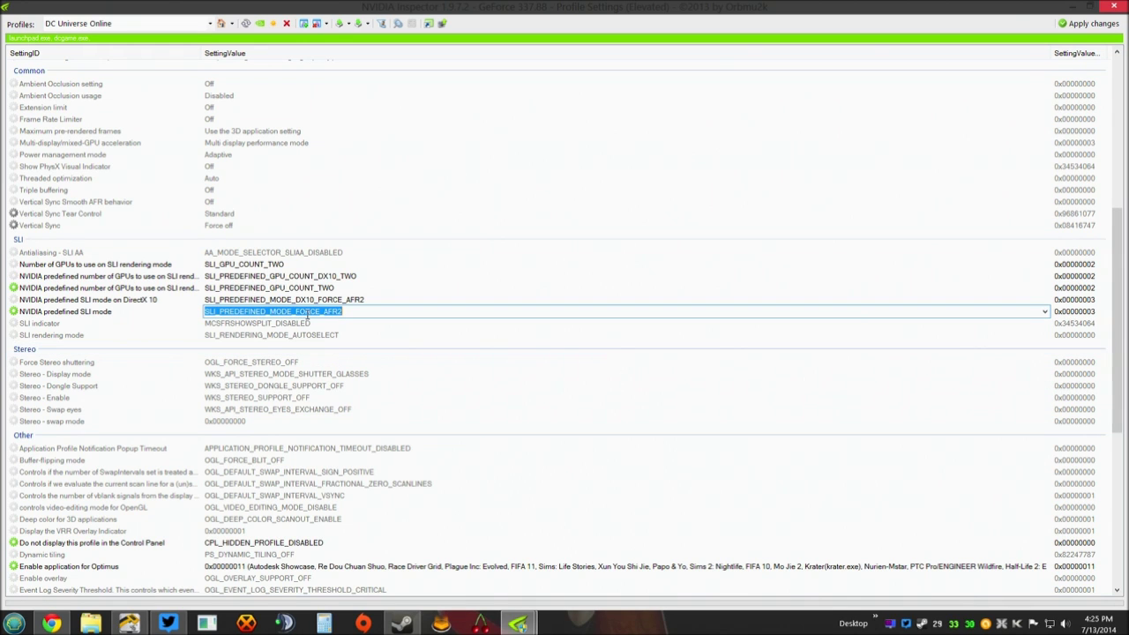
- Set the profile's SLI rendering mode to SLI_RENDERING_MODE_FORCE_AFR2
left_click(73, 339)
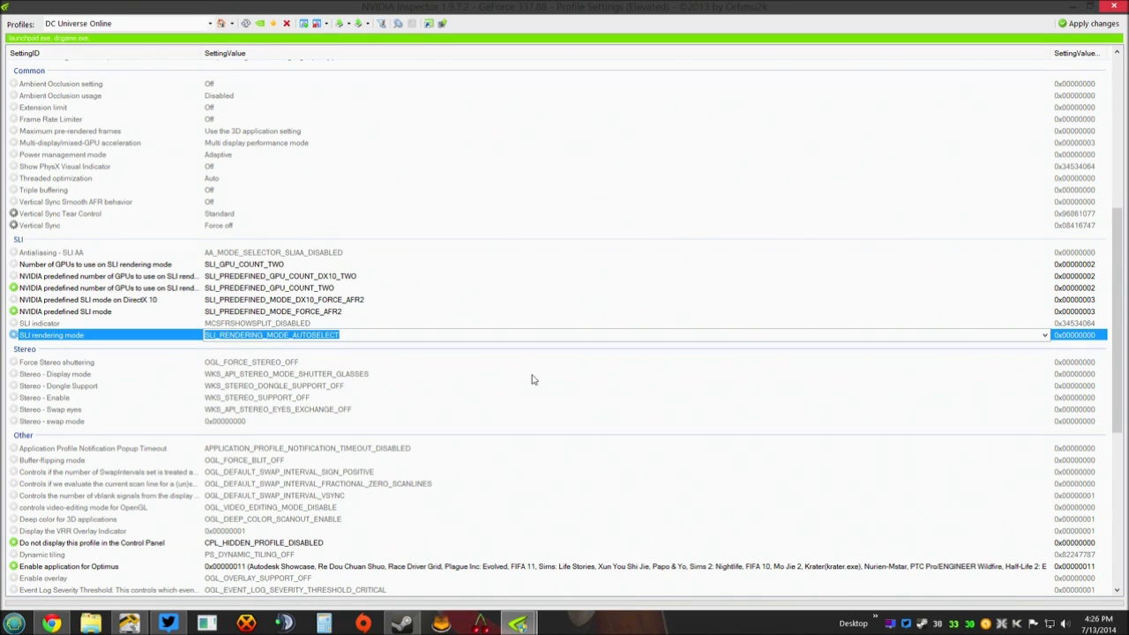
left_click(1043, 336)
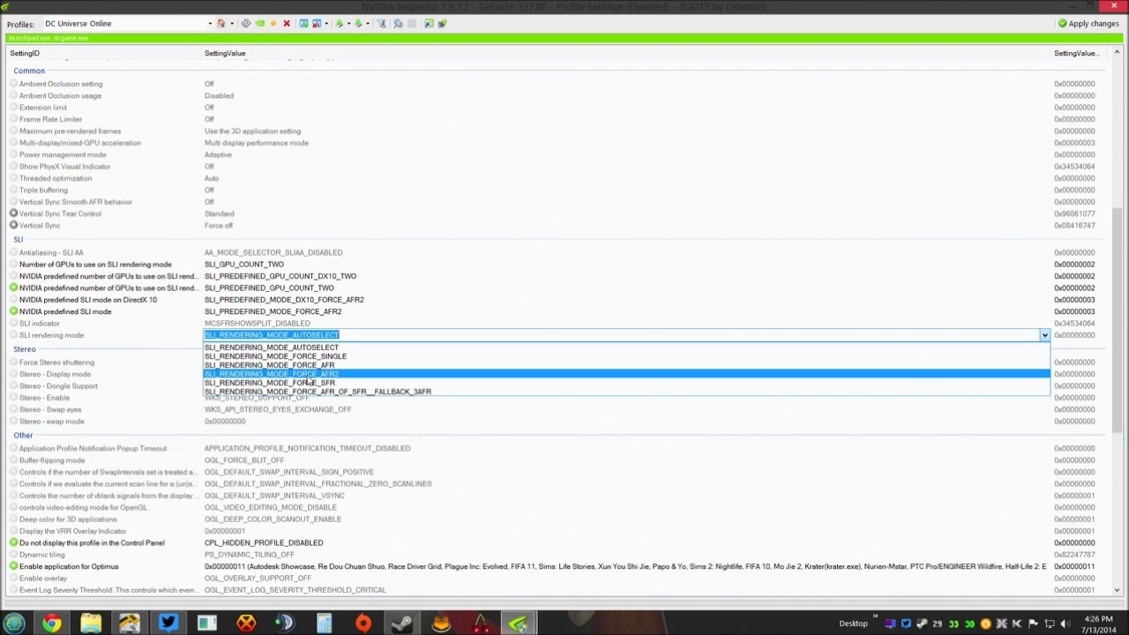
left_click(307, 375)
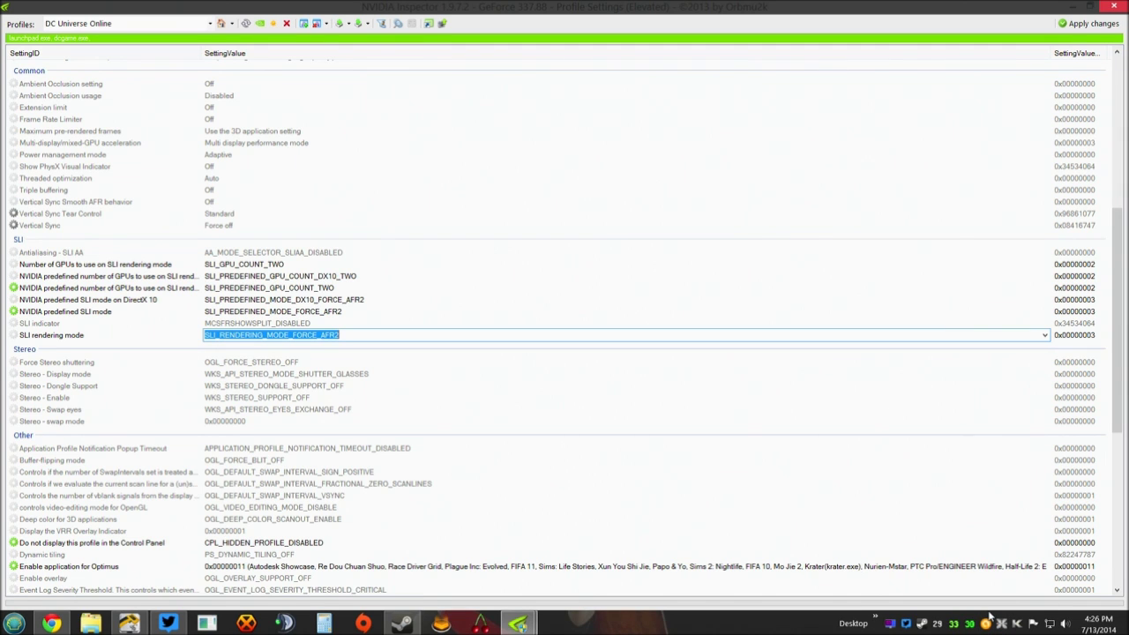
mouse_move(990, 617)
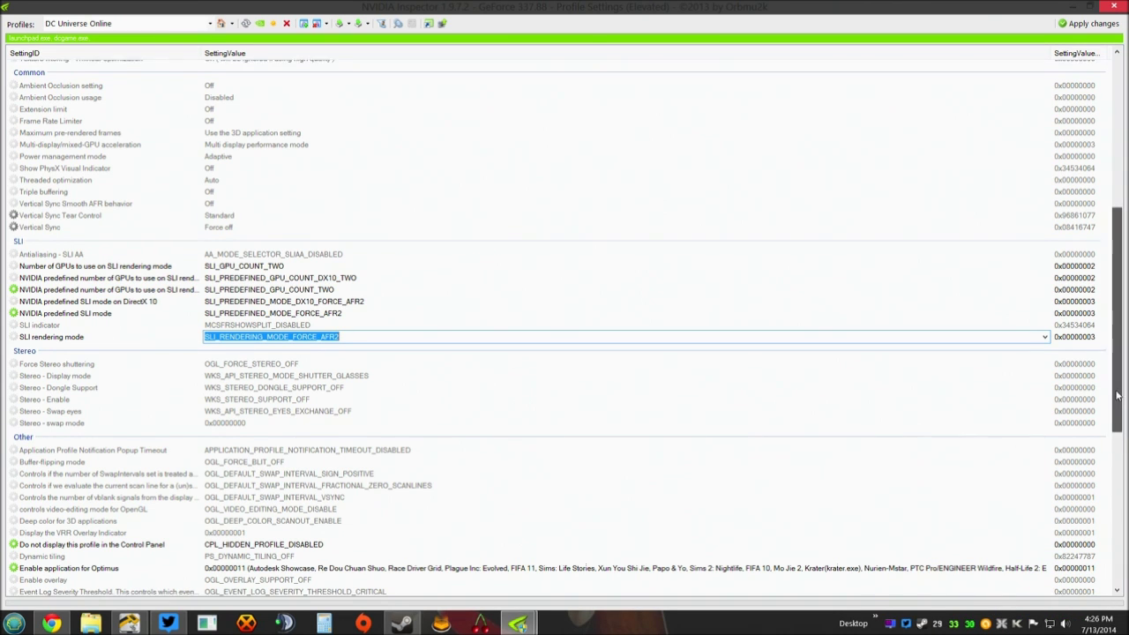
left_click_drag(1123, 388, 1124, 190)
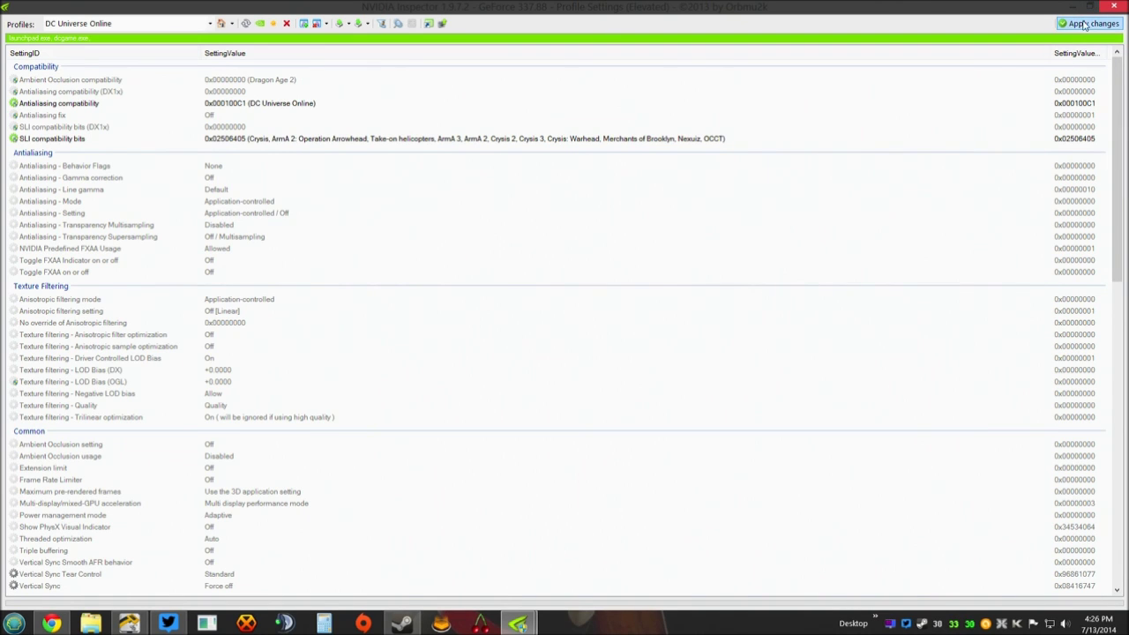